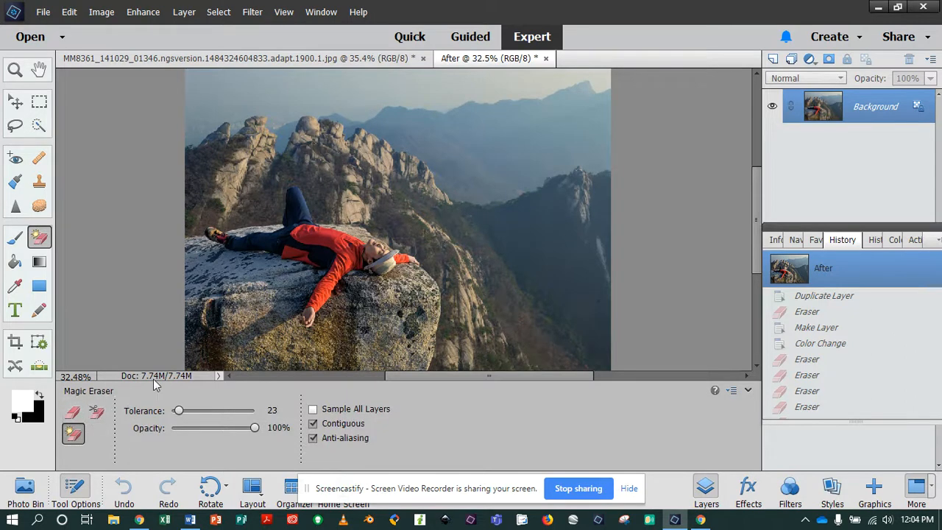
Try the standard Eraser across the mountains on the locked Background layer, and revert the photo to its opening state
left_click(73, 413)
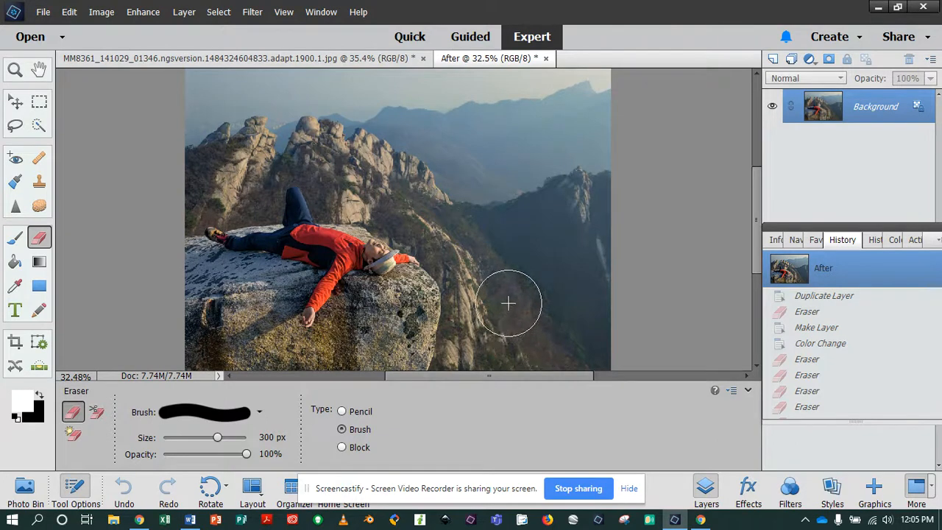
mouse_move(520, 305)
left_mouse_down()
mouse_move(521, 214)
mouse_move(502, 191)
mouse_move(408, 152)
left_mouse_up()
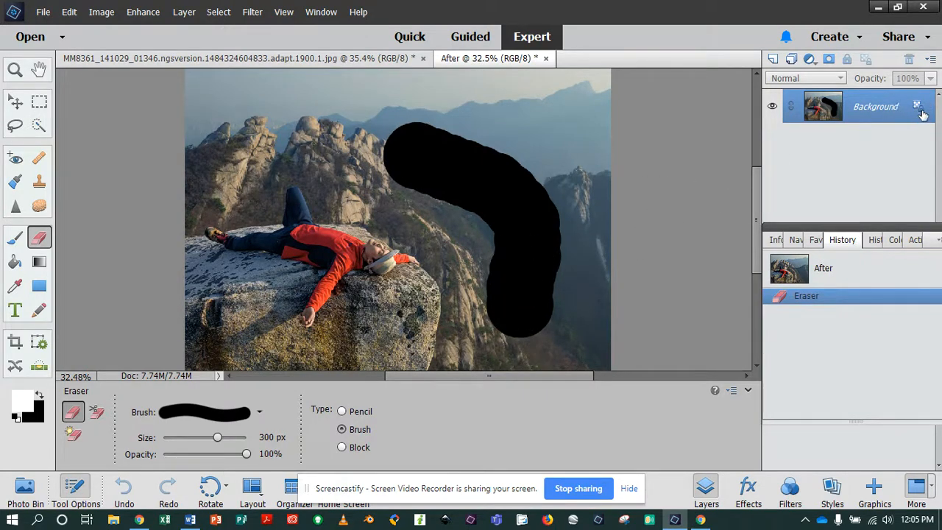
left_click(840, 271)
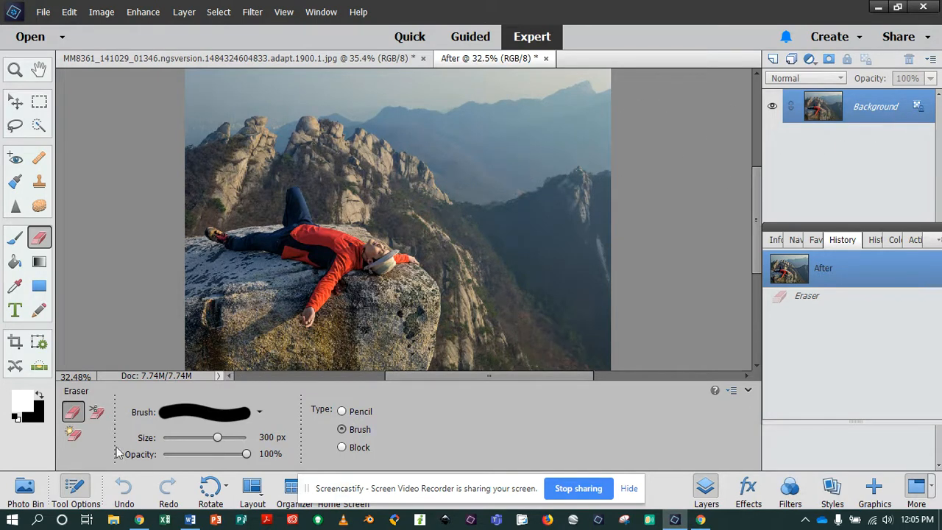
View the original photo among the open files and return to the After copy
left_click(27, 489)
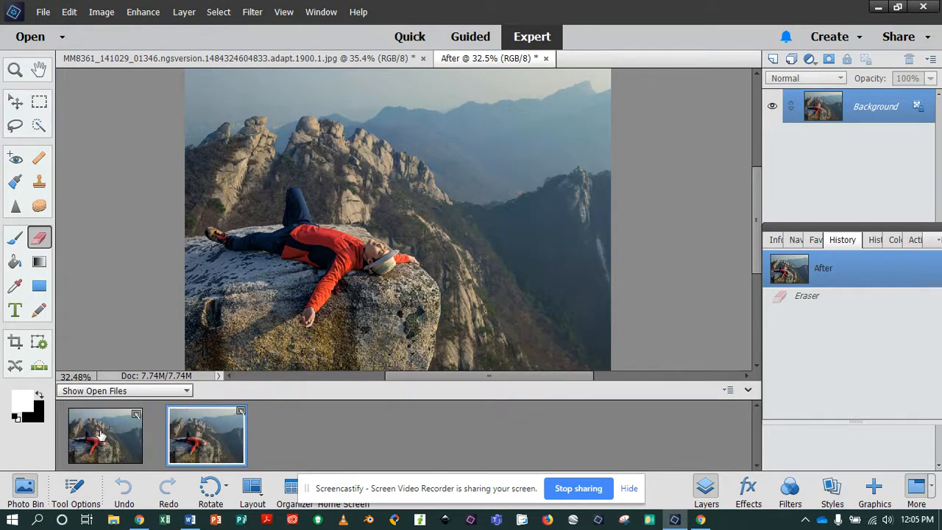
left_click(109, 437)
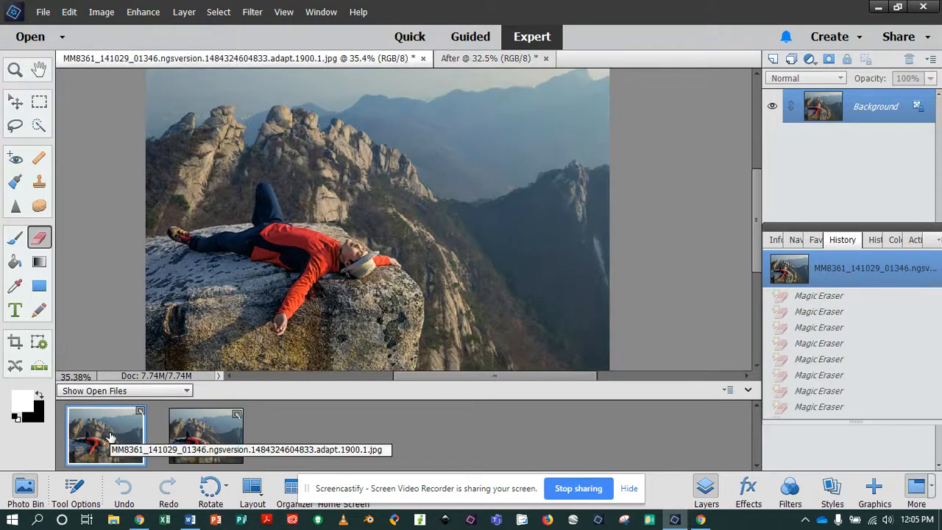
left_click(197, 441)
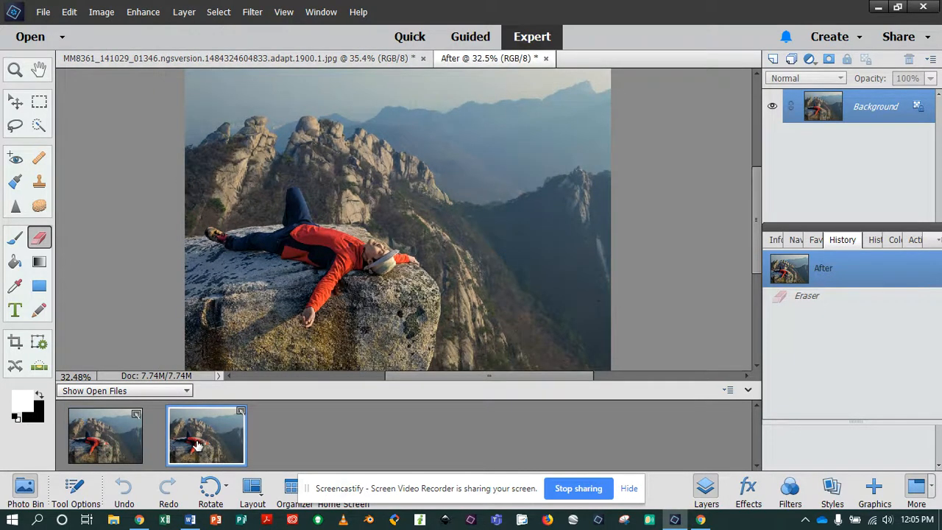
Convert the Background into an editable layer and erase a large area of mountains and rock beside the man
left_click(914, 107)
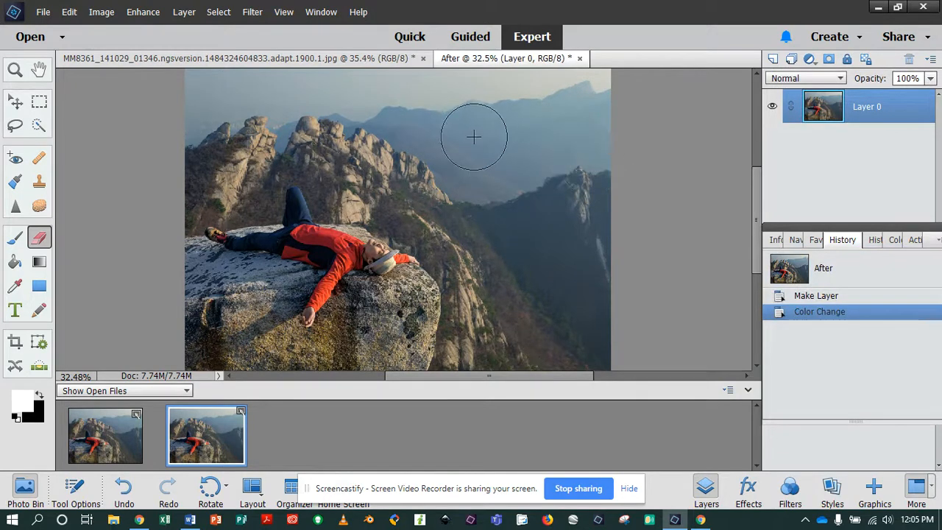
mouse_move(475, 137)
left_mouse_down()
mouse_move(507, 169)
mouse_move(502, 268)
mouse_move(522, 285)
mouse_move(521, 308)
mouse_move(471, 330)
mouse_move(422, 332)
mouse_move(429, 321)
mouse_move(417, 300)
mouse_move(452, 294)
mouse_move(457, 282)
mouse_move(456, 232)
mouse_move(420, 203)
mouse_move(344, 187)
left_mouse_up()
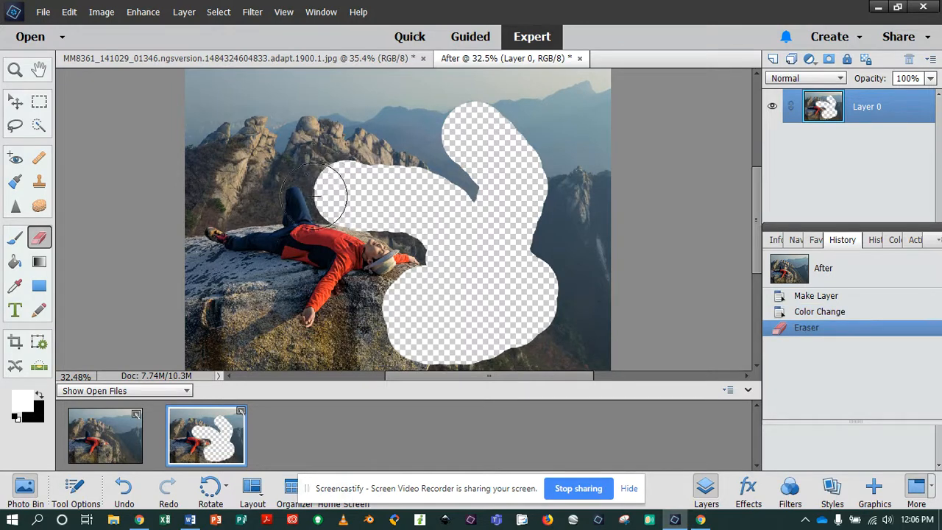
Erase the background closely along the man's bent knee, thigh and torso with a smaller eraser brush
scroll(312, 207, "up", 2)
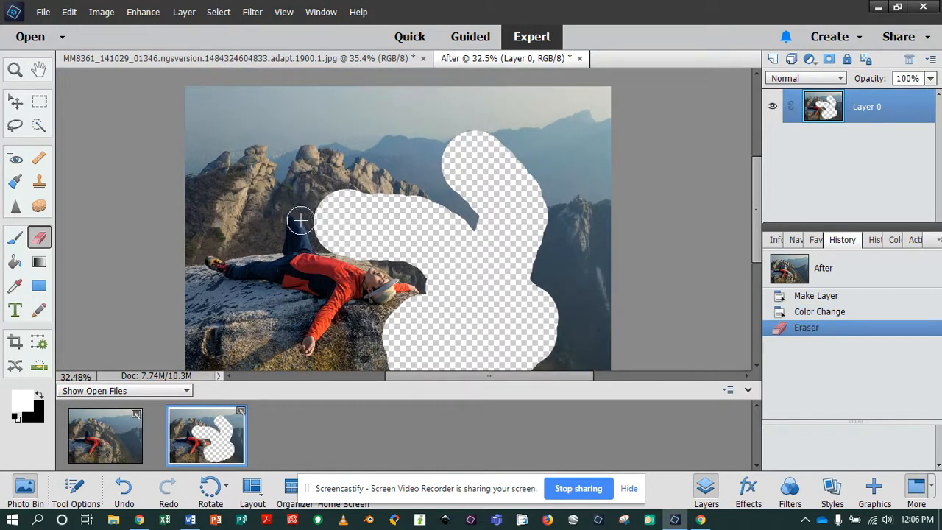
scroll(312, 220, "up", 5)
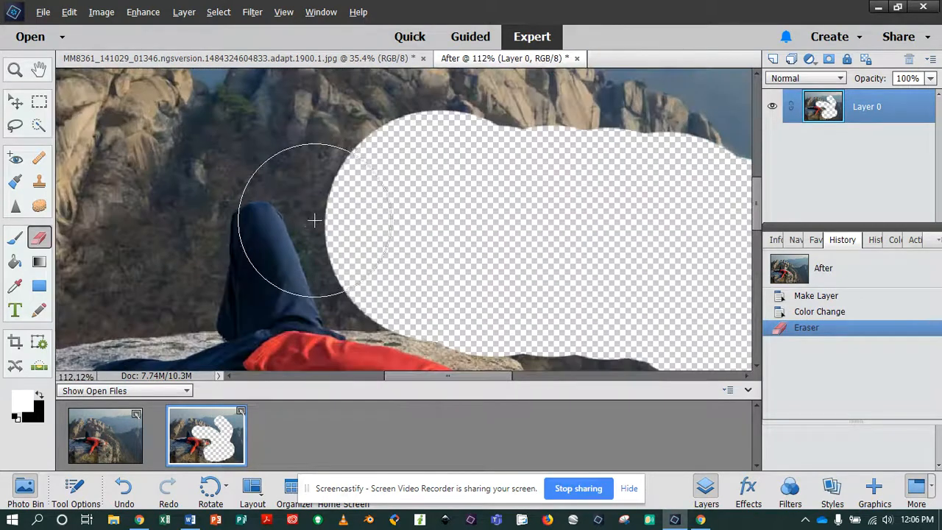
key("bracketleft")
key("bracketleft")
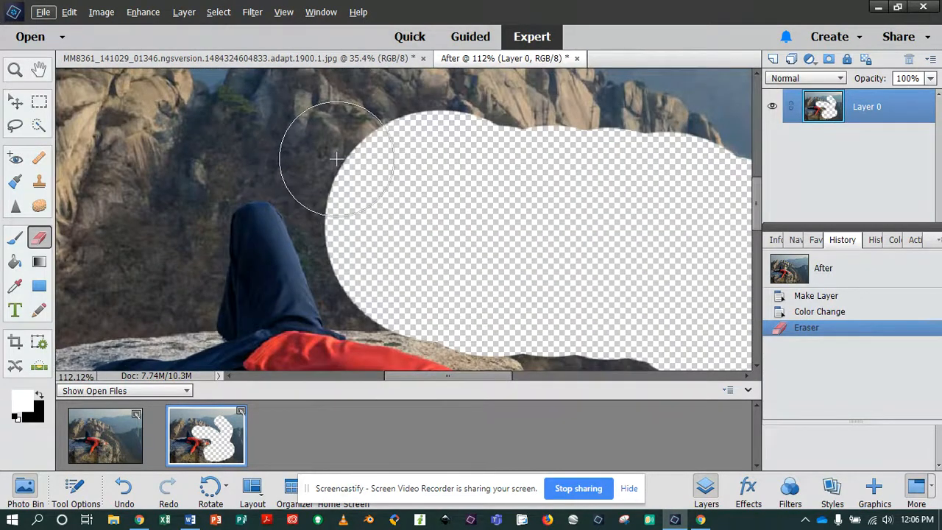
mouse_move(325, 170)
left_mouse_down()
mouse_move(326, 179)
mouse_move(316, 170)
left_mouse_up()
key("bracketleft")
left_click(326, 199)
left_click(340, 226)
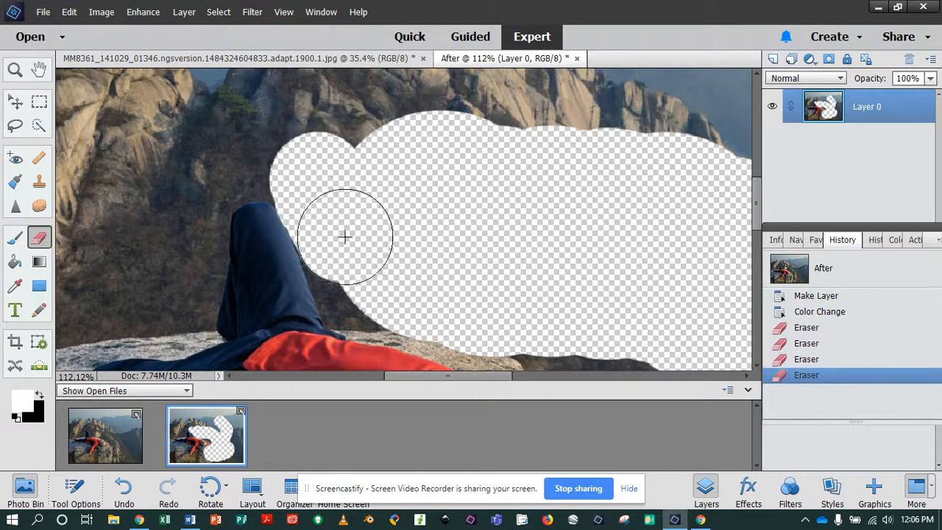
left_click(350, 242)
left_click(356, 252)
left_click(356, 260)
left_click(357, 267)
left_click(361, 273)
left_click(363, 278)
left_click_drag(363, 278, 488, 322)
Erase the background around the man's head and outstretched arm, and the mountains above his knee
scroll(438, 316, "up", 2)
scroll(437, 316, "down", 7)
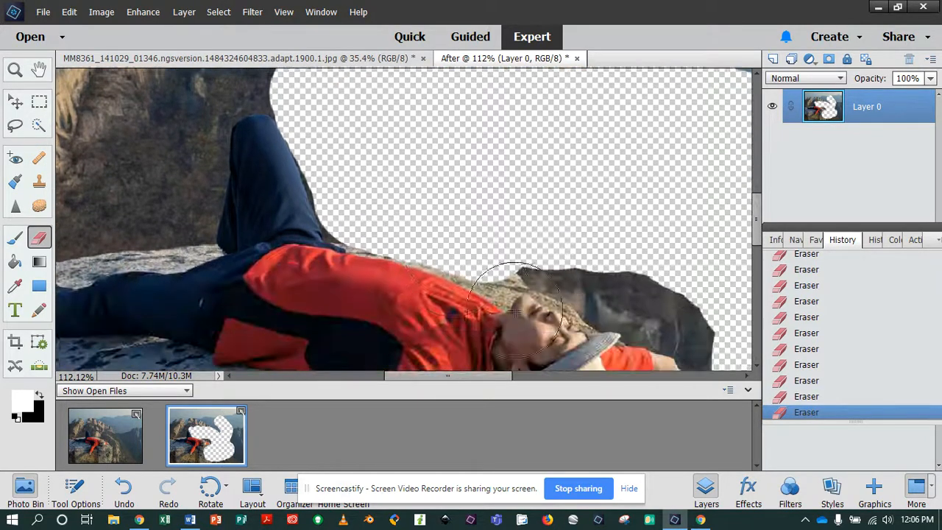
mouse_move(620, 255)
left_mouse_down()
mouse_move(628, 276)
mouse_move(672, 297)
mouse_move(572, 192)
left_mouse_up()
scroll(534, 209, "up", 4)
scroll(534, 208, "up", 3)
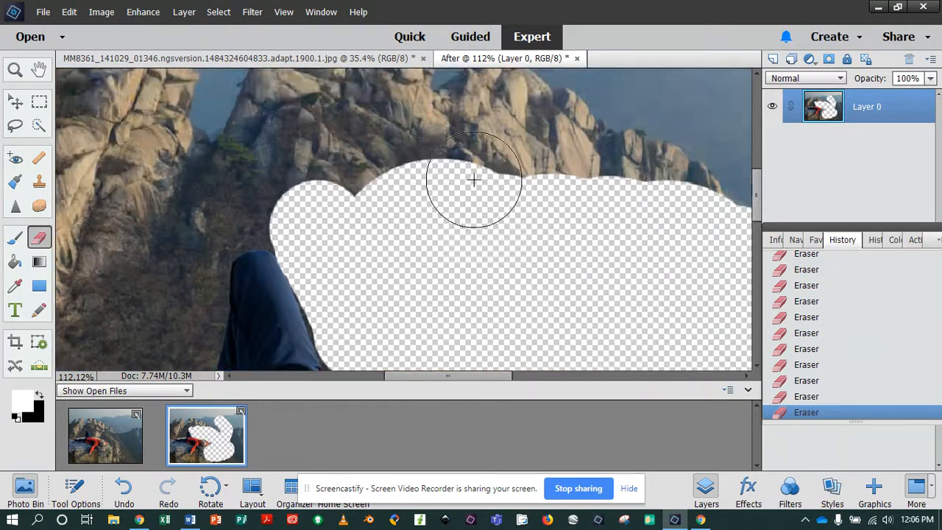
mouse_move(473, 179)
left_mouse_down()
mouse_move(576, 159)
mouse_move(698, 108)
mouse_move(693, 166)
mouse_move(339, 104)
mouse_move(321, 144)
mouse_move(317, 106)
mouse_move(128, 91)
mouse_move(101, 120)
mouse_move(103, 202)
mouse_move(169, 203)
mouse_move(177, 170)
mouse_move(228, 186)
mouse_move(664, 130)
left_mouse_up()
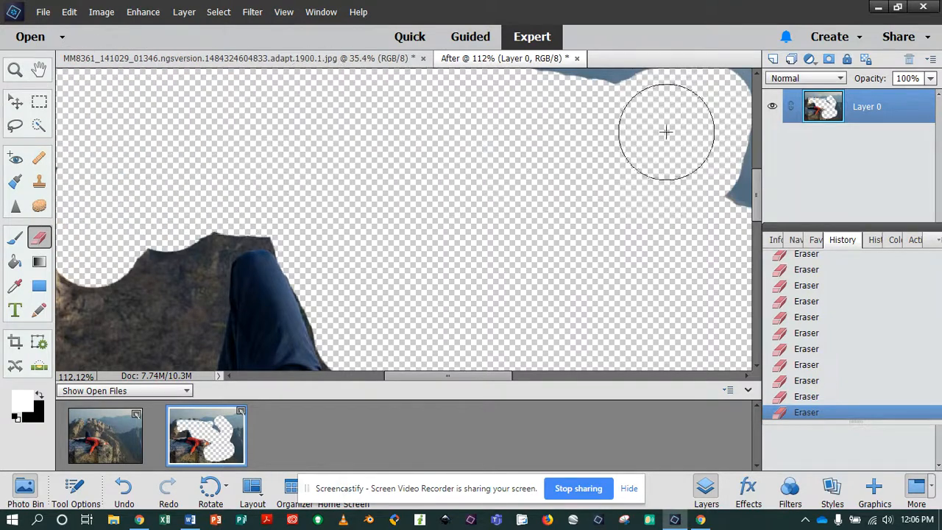
Erase the remaining mountains and rock surrounding the man, and the sky along the photo's upper edge
scroll(437, 257, "down", 5)
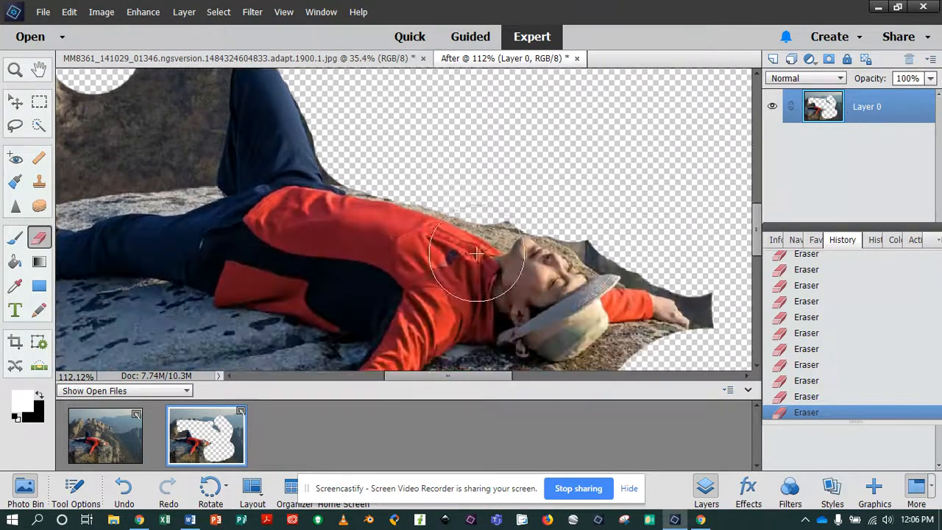
scroll(511, 213, "down", 6)
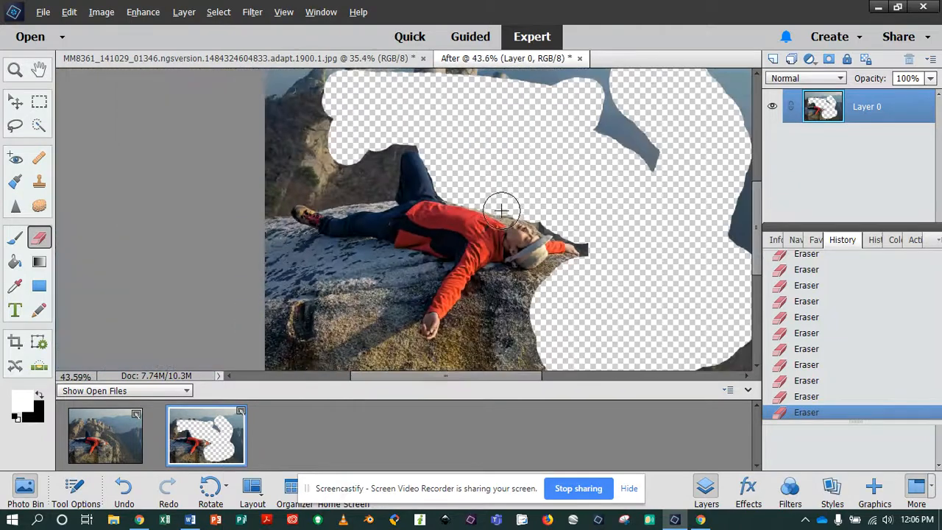
mouse_move(366, 171)
left_mouse_down()
mouse_move(287, 188)
mouse_move(298, 130)
mouse_move(271, 70)
mouse_move(275, 110)
mouse_move(302, 128)
mouse_move(335, 73)
mouse_move(737, 74)
mouse_move(753, 190)
mouse_move(739, 272)
mouse_move(759, 302)
mouse_move(743, 353)
mouse_move(489, 354)
mouse_move(513, 319)
mouse_move(491, 289)
mouse_move(458, 349)
mouse_move(423, 366)
left_mouse_up()
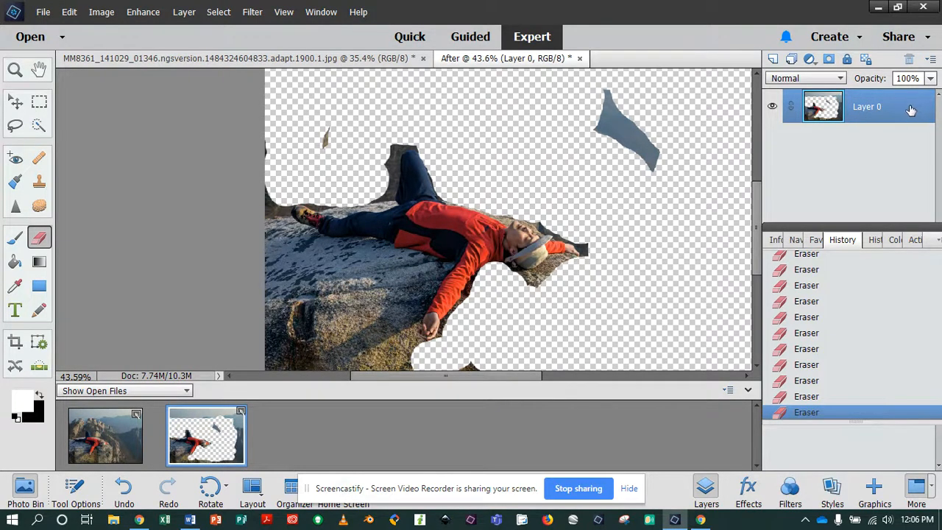
mouse_move(641, 78)
left_mouse_down()
mouse_move(605, 96)
mouse_move(666, 170)
mouse_move(614, 129)
mouse_move(611, 138)
mouse_move(345, 114)
mouse_move(329, 132)
mouse_move(285, 137)
mouse_move(267, 203)
mouse_move(280, 327)
mouse_move(270, 364)
mouse_move(303, 361)
mouse_move(336, 334)
mouse_move(286, 294)
mouse_move(296, 279)
mouse_move(284, 240)
mouse_move(429, 273)
mouse_move(395, 303)
mouse_move(387, 336)
mouse_move(415, 359)
mouse_move(405, 332)
mouse_move(425, 287)
mouse_move(362, 282)
mouse_move(349, 321)
mouse_move(337, 318)
mouse_move(343, 354)
mouse_move(330, 357)
mouse_move(478, 375)
mouse_move(399, 353)
mouse_move(376, 308)
mouse_move(379, 179)
left_mouse_up()
scroll(631, 196, "up", 3)
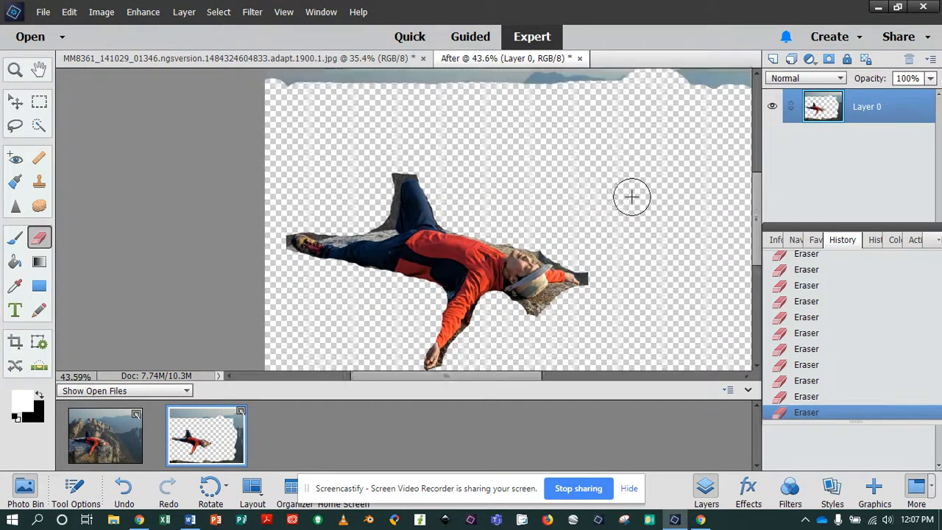
mouse_move(578, 162)
left_mouse_down()
mouse_move(543, 140)
mouse_move(738, 115)
mouse_move(305, 92)
mouse_move(302, 70)
mouse_move(281, 103)
mouse_move(242, 115)
mouse_move(313, 130)
mouse_move(275, 70)
mouse_move(603, 80)
mouse_move(692, 109)
mouse_move(758, 91)
mouse_move(748, 72)
mouse_move(702, 87)
mouse_move(578, 158)
mouse_move(476, 123)
mouse_move(420, 119)
mouse_move(694, 126)
left_mouse_up()
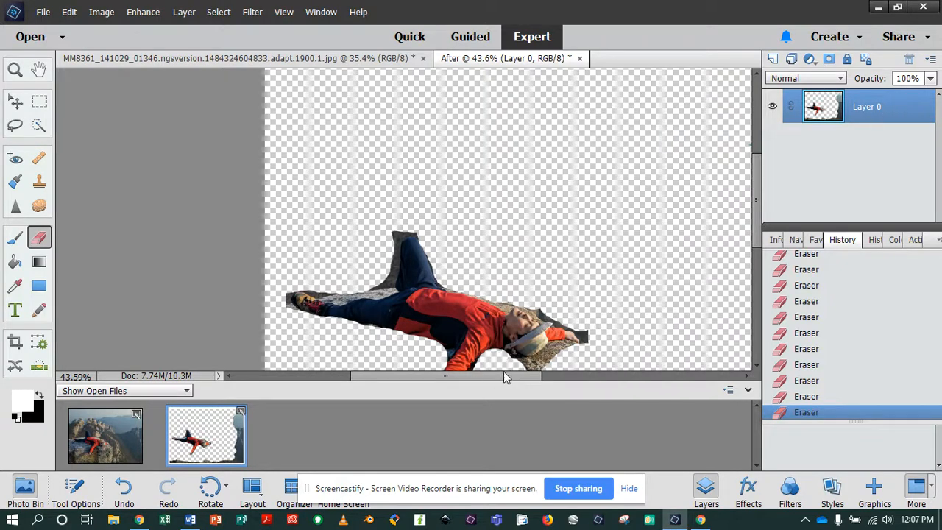
Erase the leftover background along the photo's right and bottom edges
left_click_drag(503, 373, 580, 374)
mouse_move(538, 70)
left_mouse_down()
mouse_move(540, 107)
mouse_move(510, 114)
mouse_move(500, 214)
mouse_move(569, 62)
mouse_move(562, 145)
mouse_move(528, 282)
left_mouse_up()
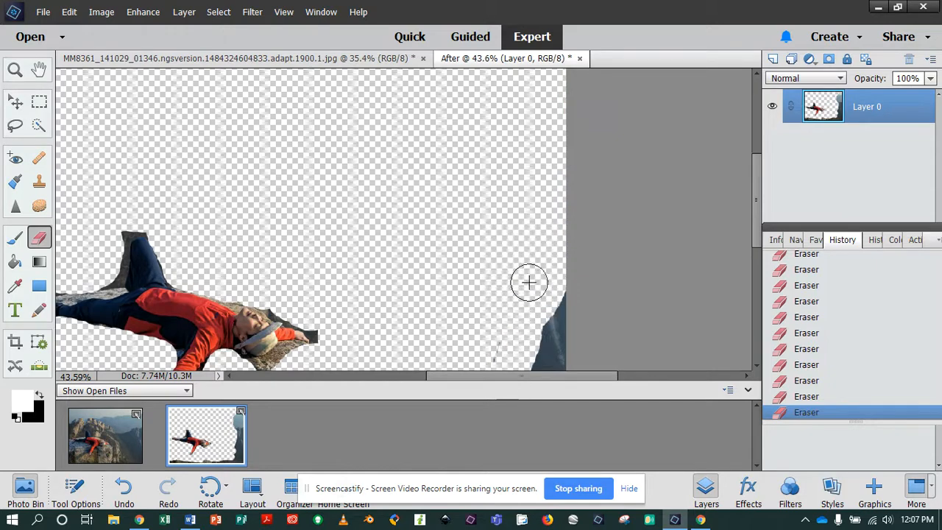
scroll(557, 209, "down", 3)
mouse_move(555, 188)
left_mouse_down()
mouse_move(544, 282)
mouse_move(465, 372)
mouse_move(487, 339)
mouse_move(556, 385)
mouse_move(522, 371)
mouse_move(549, 301)
mouse_move(423, 376)
mouse_move(311, 373)
left_mouse_up()
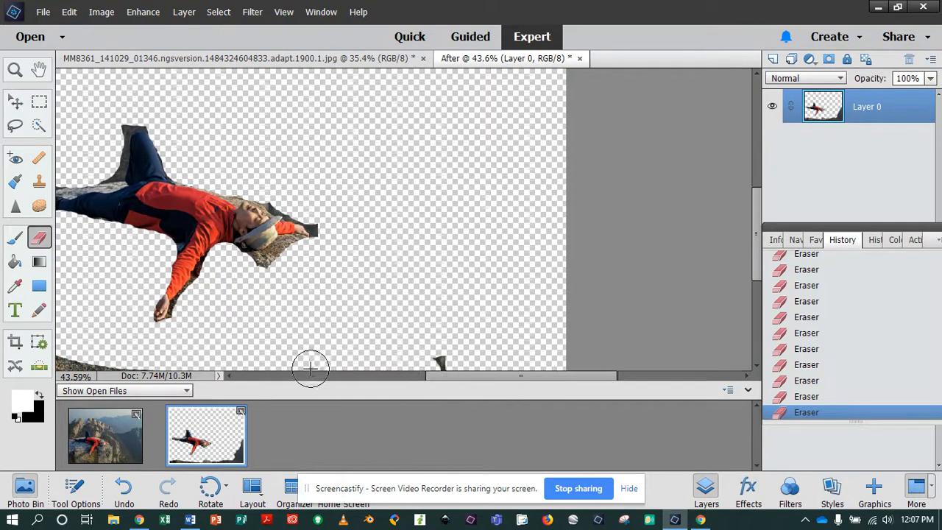
scroll(470, 318, "down", 3)
mouse_move(156, 259)
left_mouse_down()
mouse_move(30, 237)
mouse_move(272, 242)
left_mouse_up()
left_click_drag(459, 378, 401, 265)
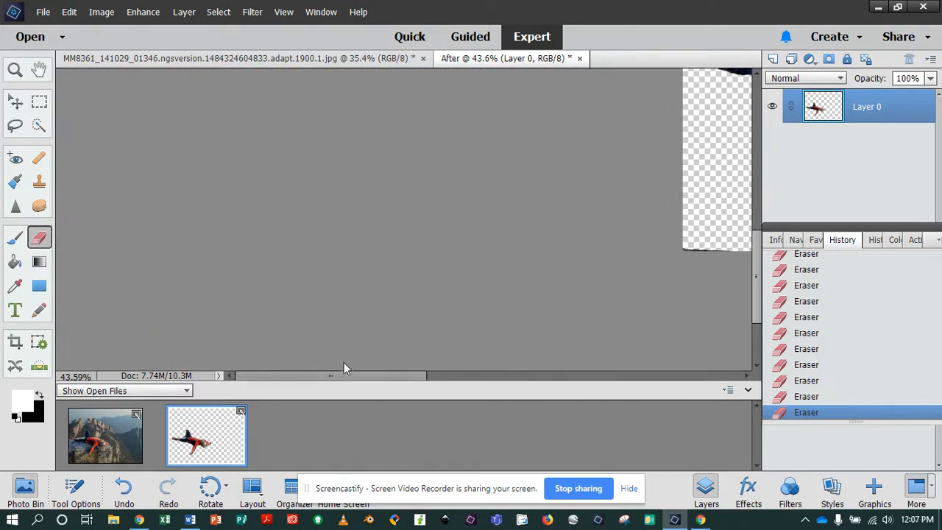
Erase more of the leftover rock under the man's hat and around his legs
left_click_drag(344, 371, 480, 377)
scroll(426, 245, "up", 2)
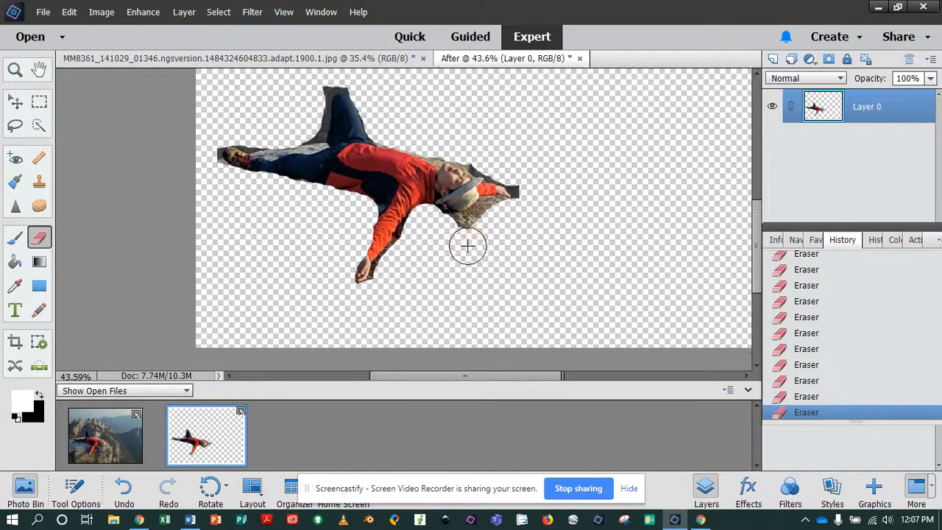
scroll(468, 245, "up", 1)
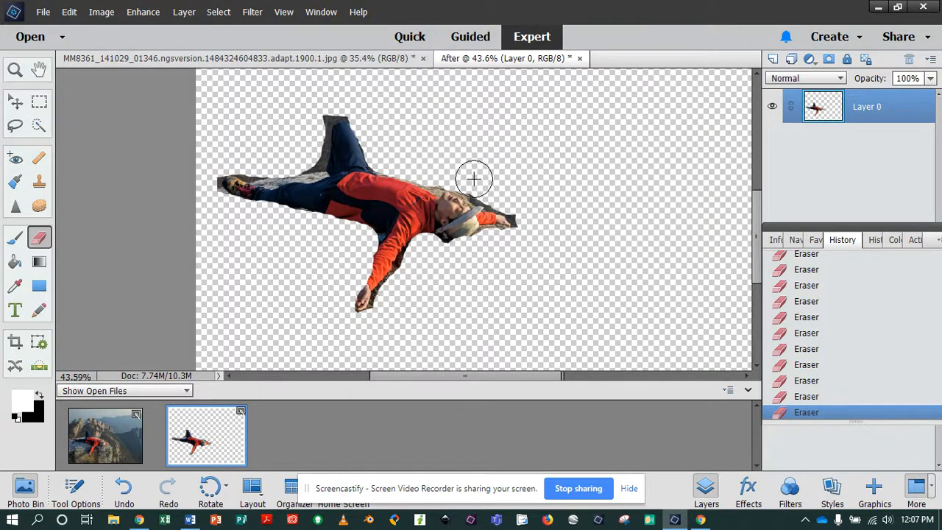
scroll(328, 159, "up", 2)
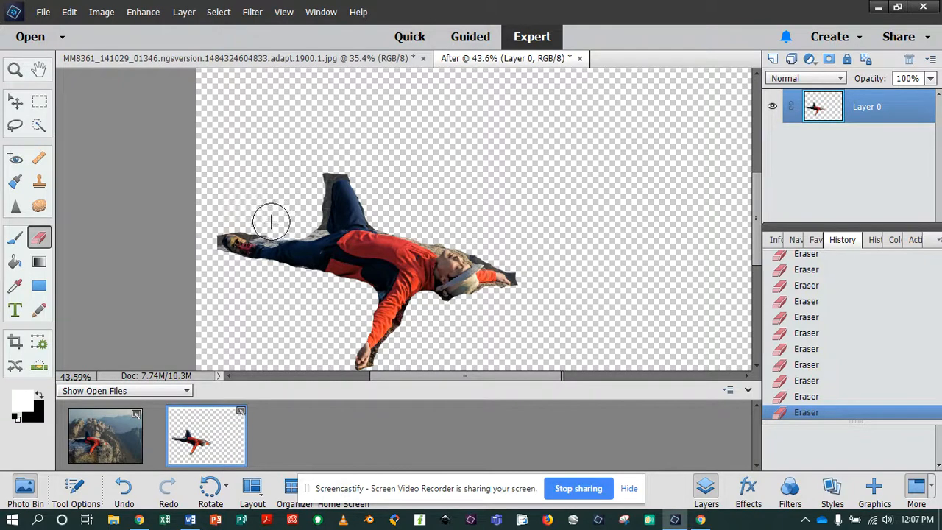
scroll(459, 204, "up", 2)
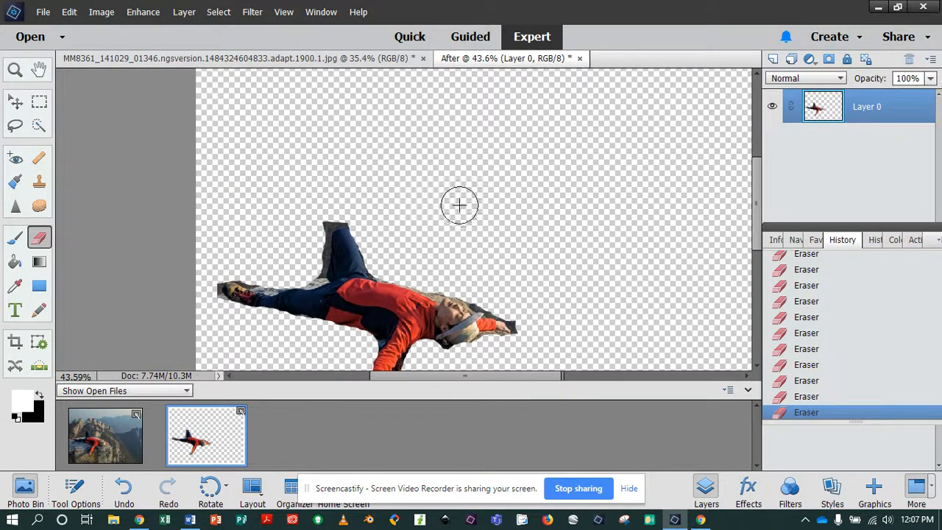
Reposition the cut-out man on the transparent canvas with the Move tool
scroll(469, 188, "down", 2)
left_click(17, 105)
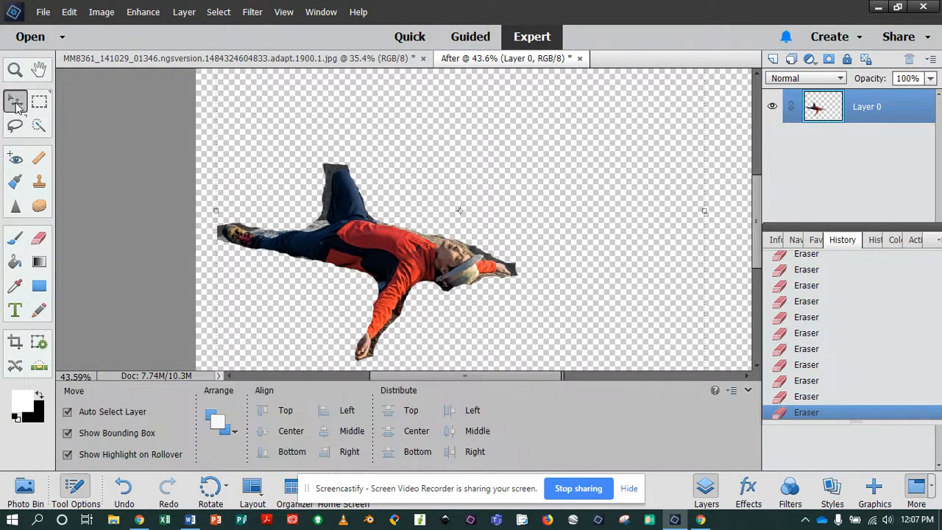
left_click_drag(370, 226, 546, 218)
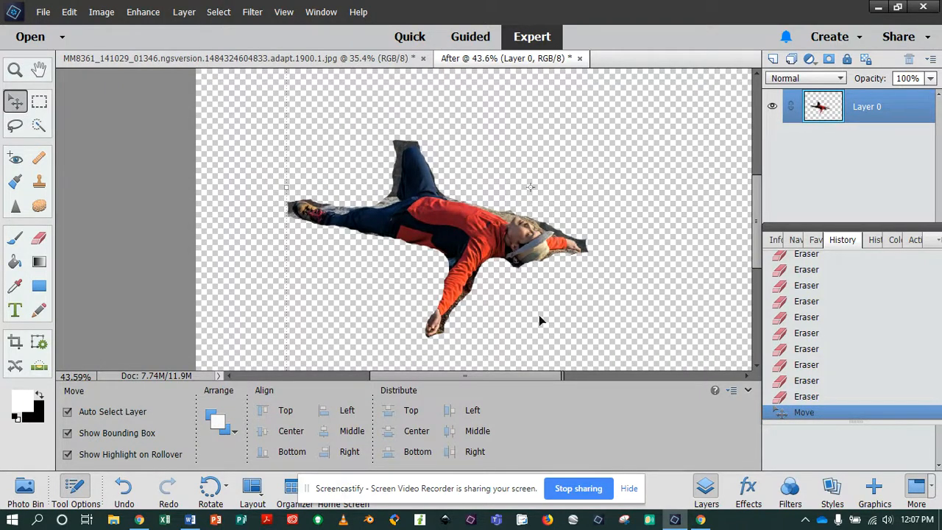
left_click_drag(429, 211, 483, 214)
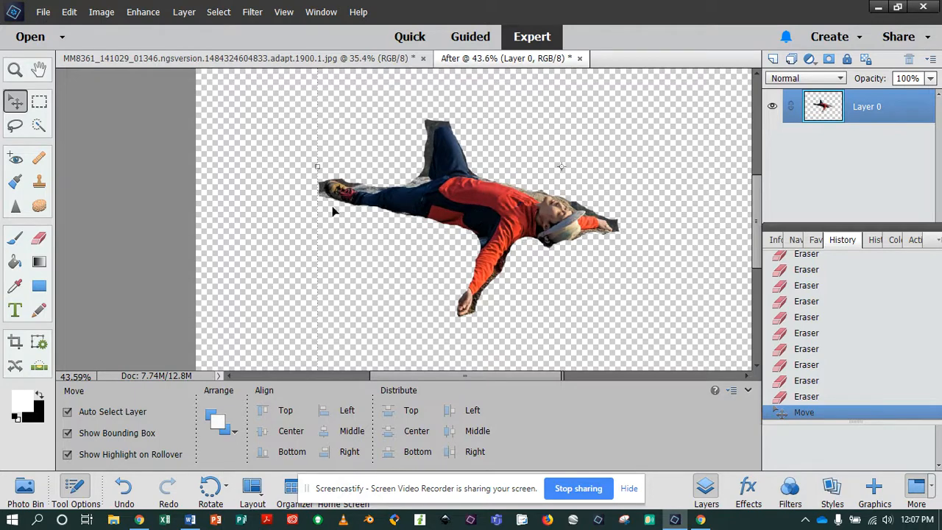
left_click_drag(538, 231, 429, 199)
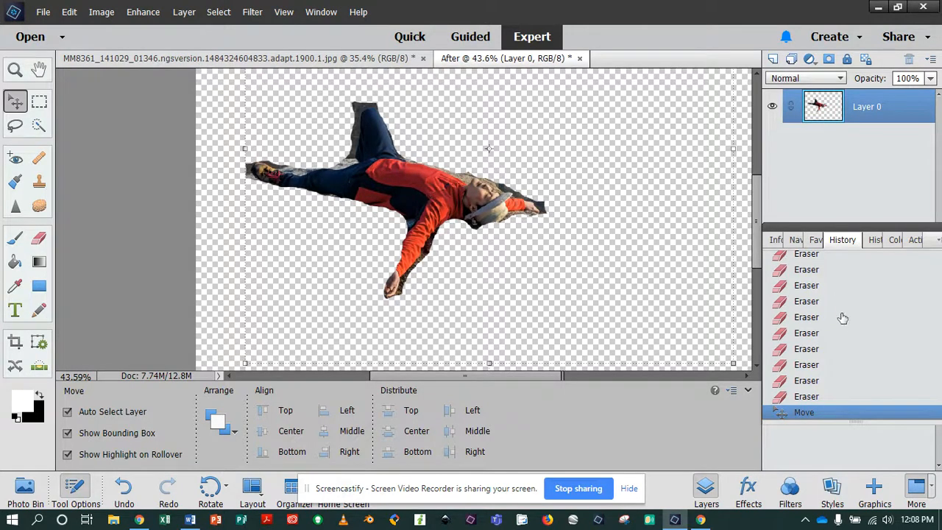
Revert the After image to its opening state in the history
scroll(843, 318, "up", 5)
left_click(822, 270)
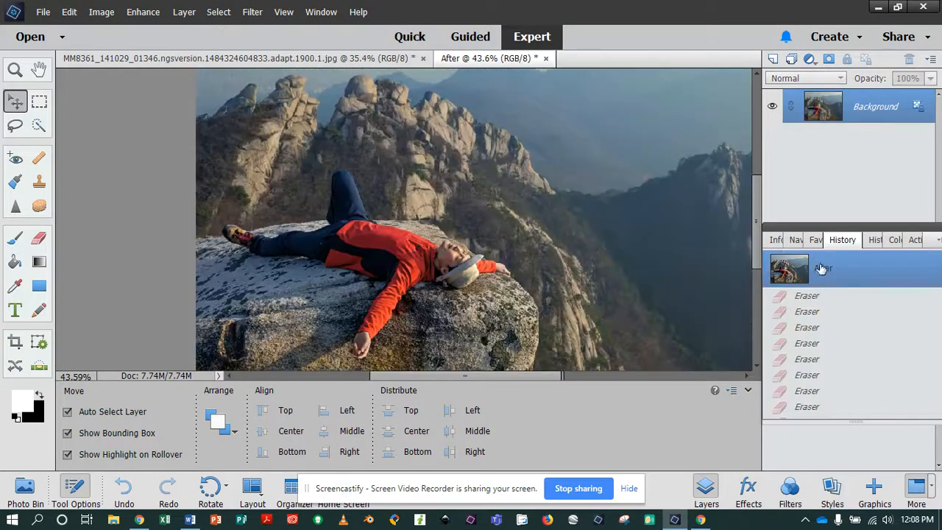
Select the man's jacket, outstretched leg, near arm and hand with the Quick Selection tool
left_click(39, 126)
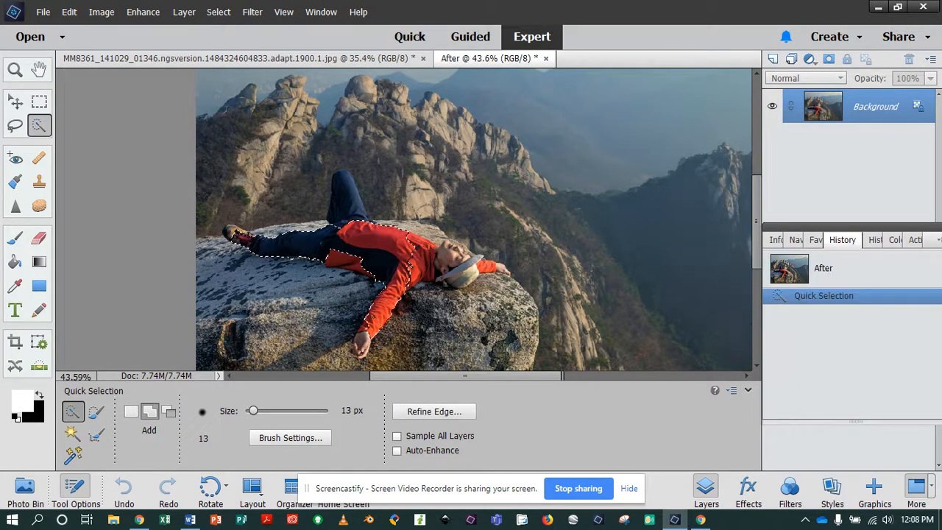
left_click(361, 339)
left_click(360, 343)
left_click(360, 344)
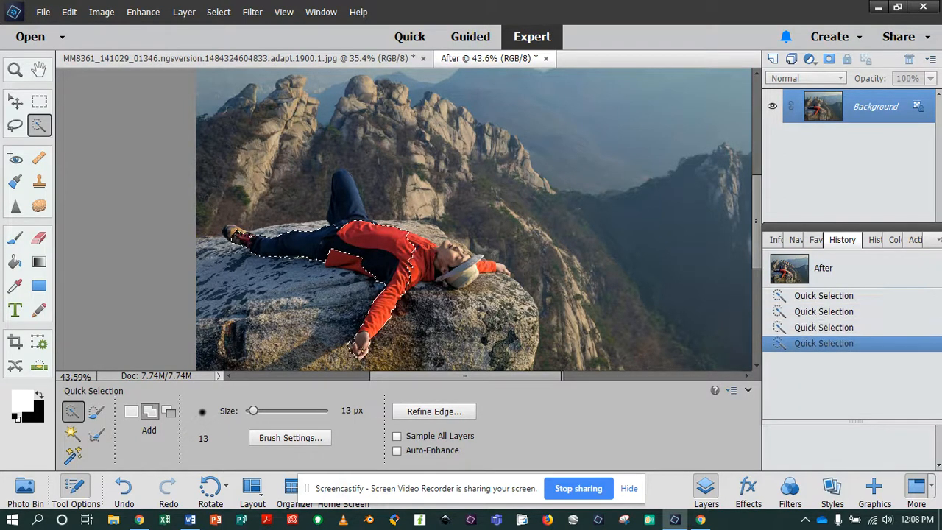
Add the man's head, hat, far arm, shoe and raised leg to the selection
left_click(449, 268)
left_click(465, 286)
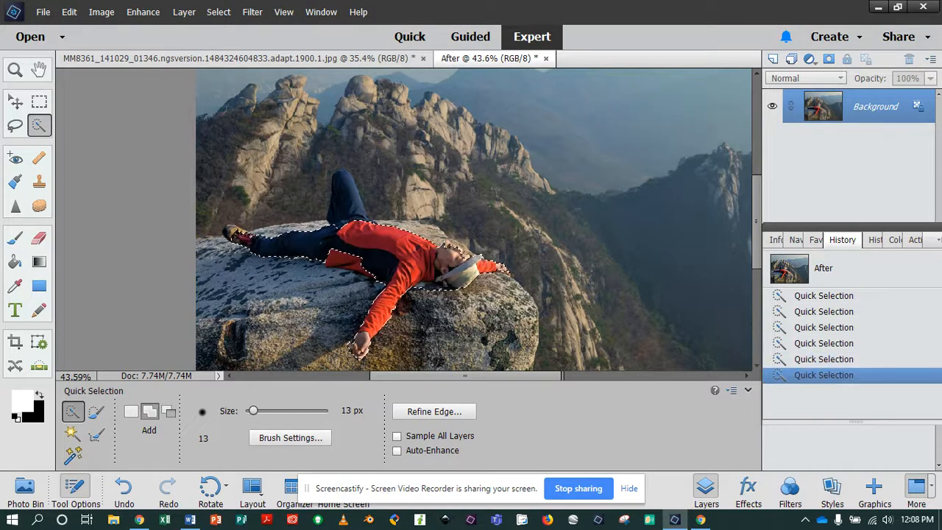
left_click(468, 287)
left_click(462, 287)
left_click(244, 237)
left_click(233, 237)
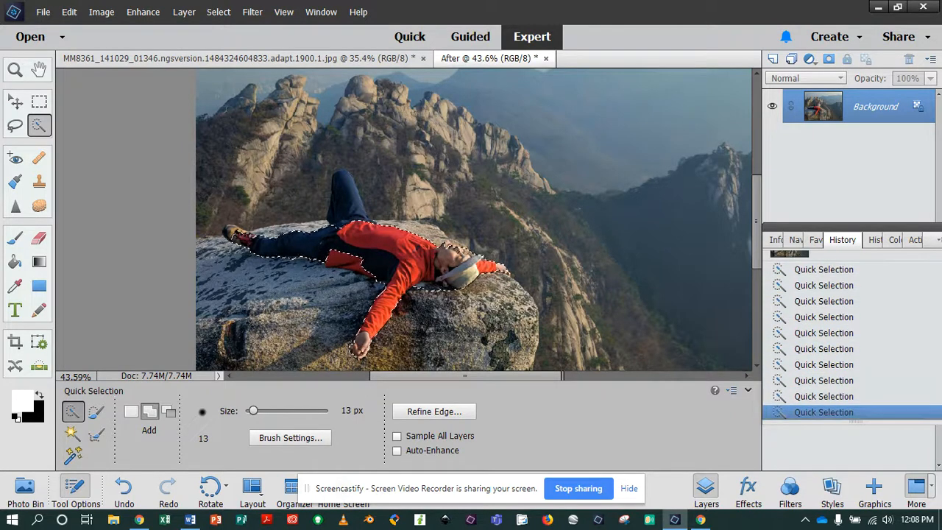
left_click(336, 213)
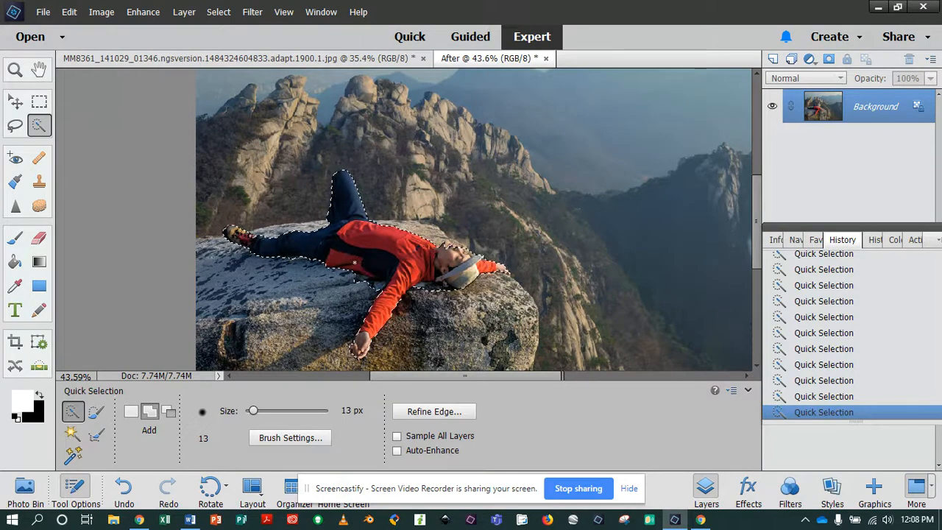
Subtract the stray rock beneath the man's torso and hat from the selection
scroll(348, 340, "up", 3)
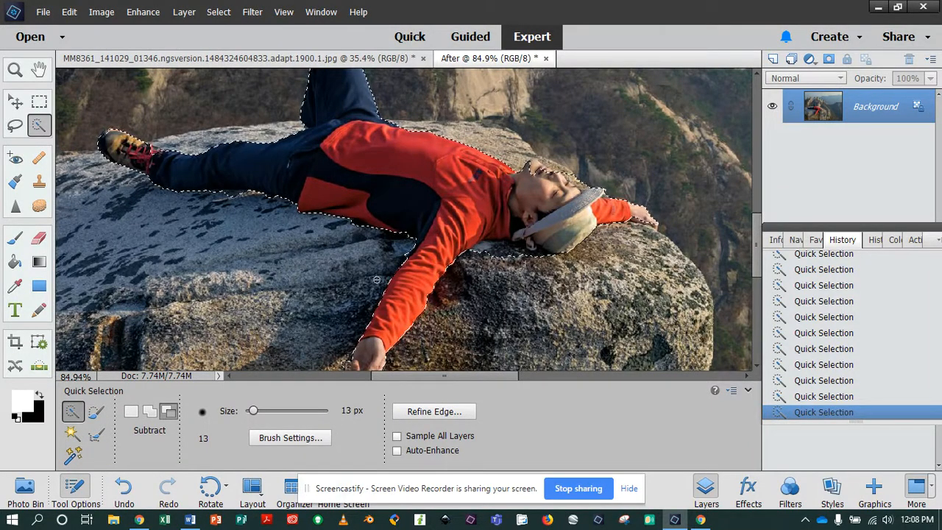
scroll(376, 279, "down", 2)
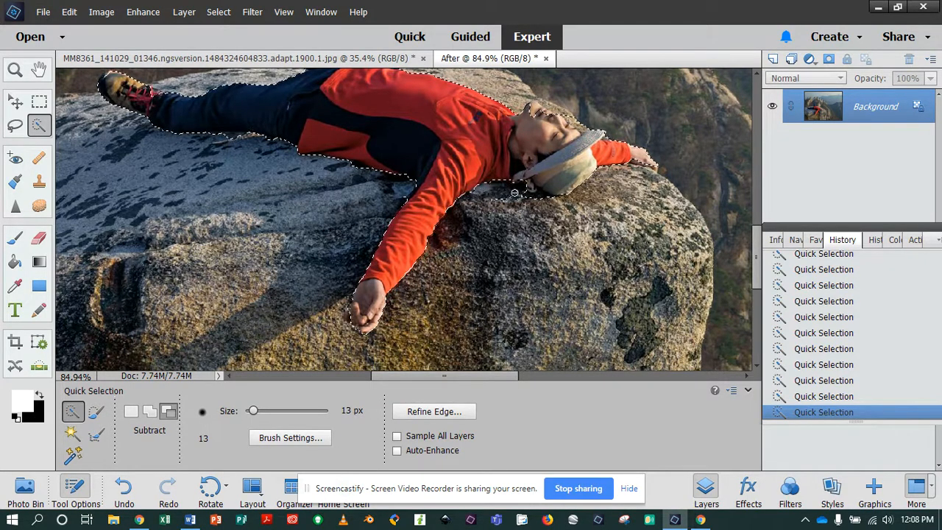
scroll(557, 198, "up", 2)
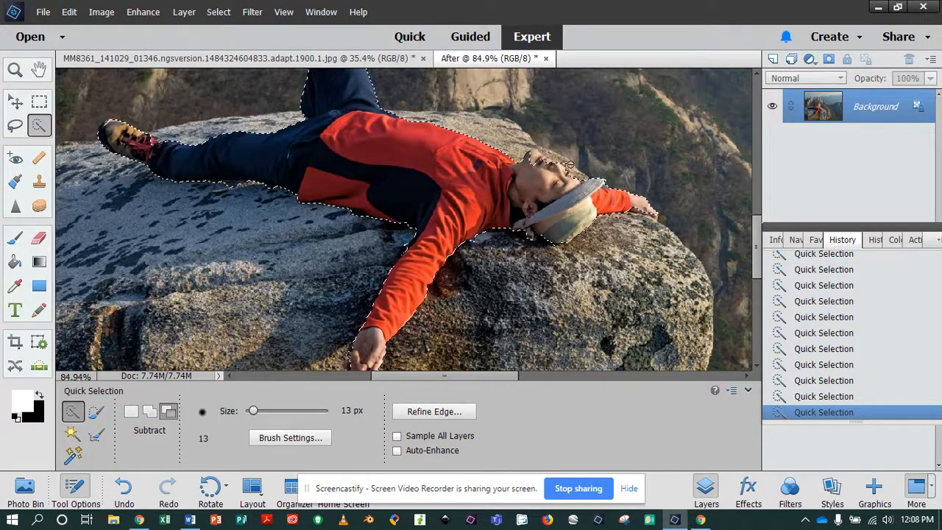
scroll(103, 248, "up", 1)
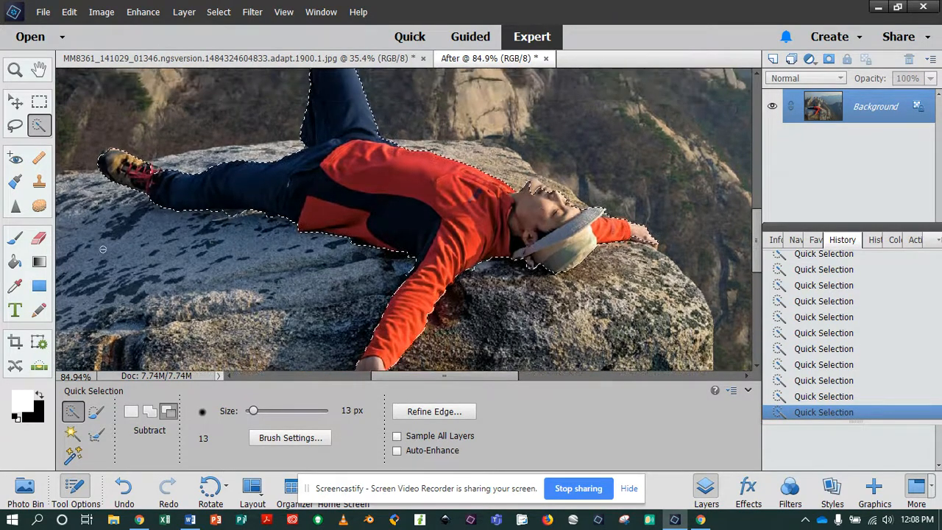
Add the missing edge of the man's face to the selection and trim the stray background around his far hand
left_click(149, 411)
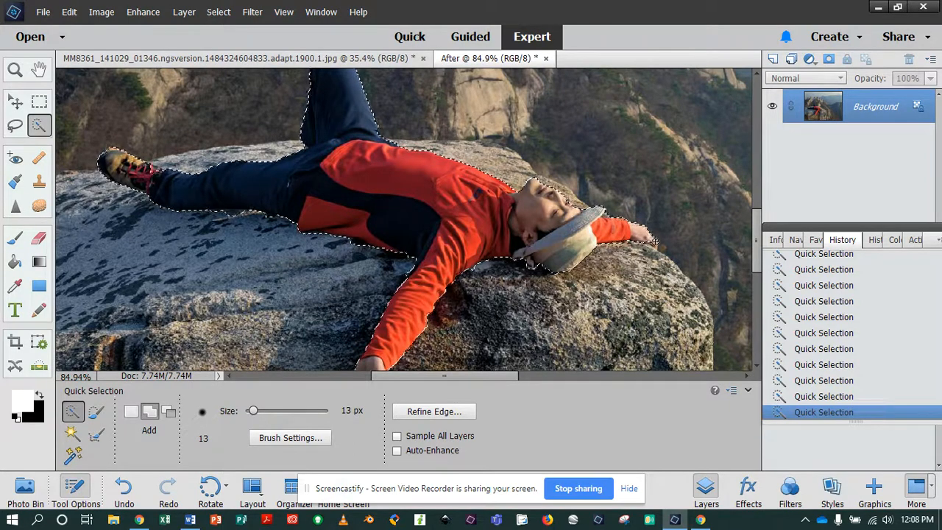
scroll(655, 244, "up", 4)
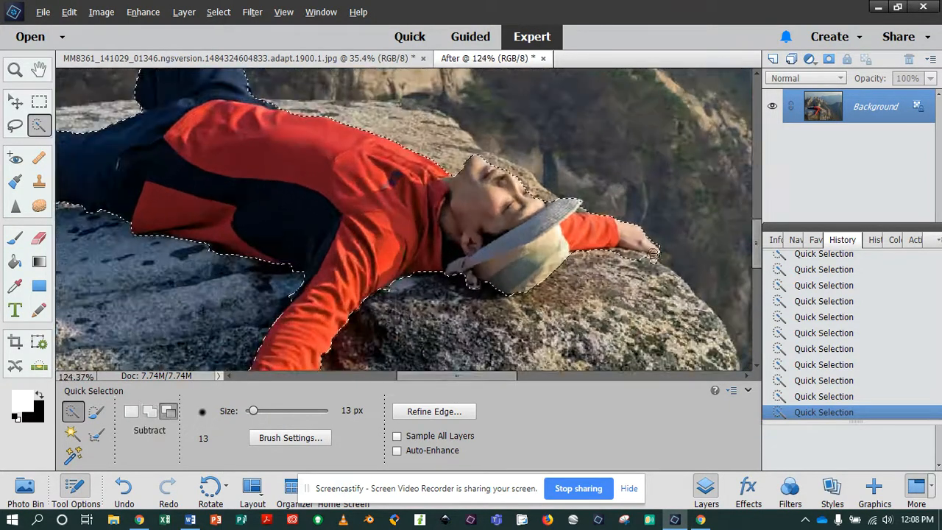
key("alt")
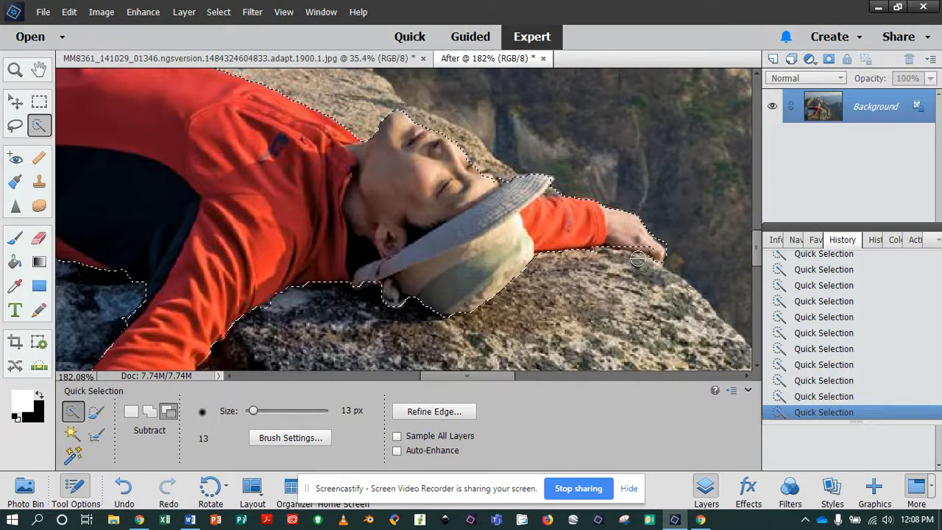
scroll(444, 209, "up", 1)
scroll(444, 209, "down", 1)
scroll(412, 221, "down", 2)
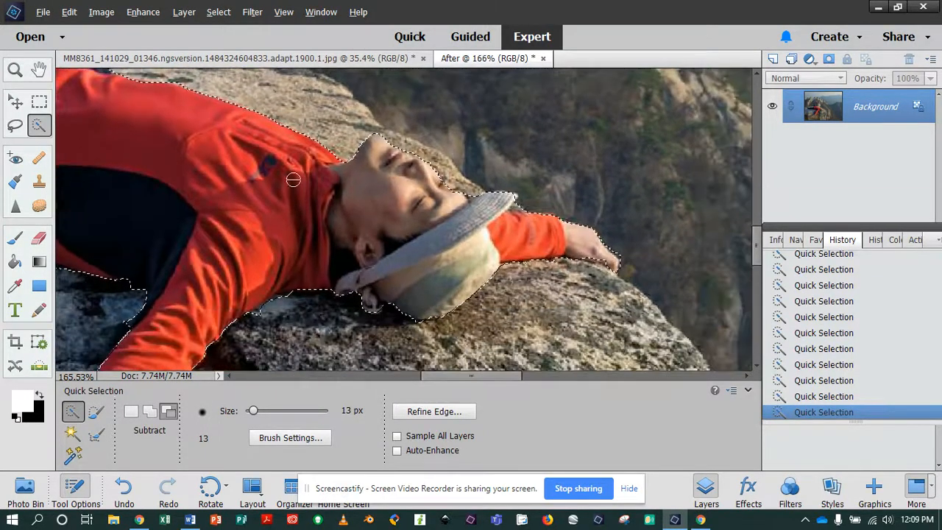
key("alt")
scroll(245, 288, "down", 8)
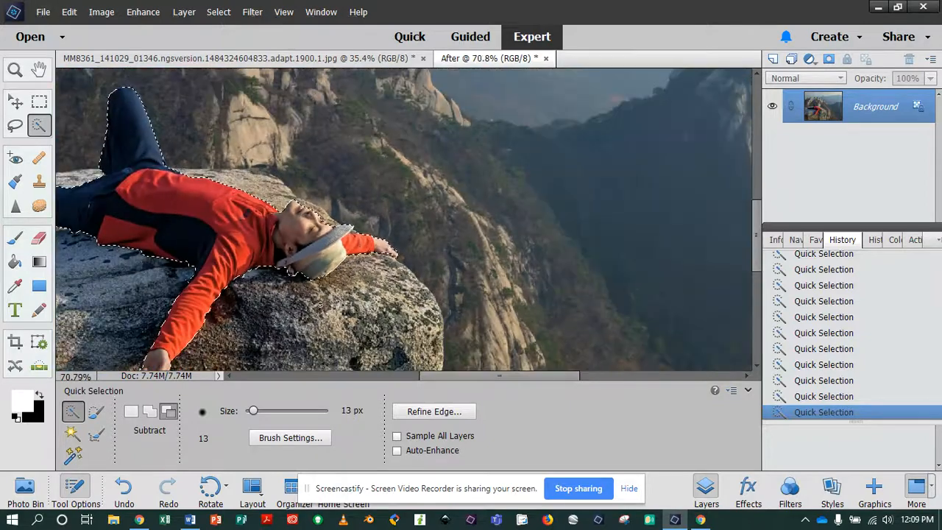
left_click_drag(478, 383, 430, 381)
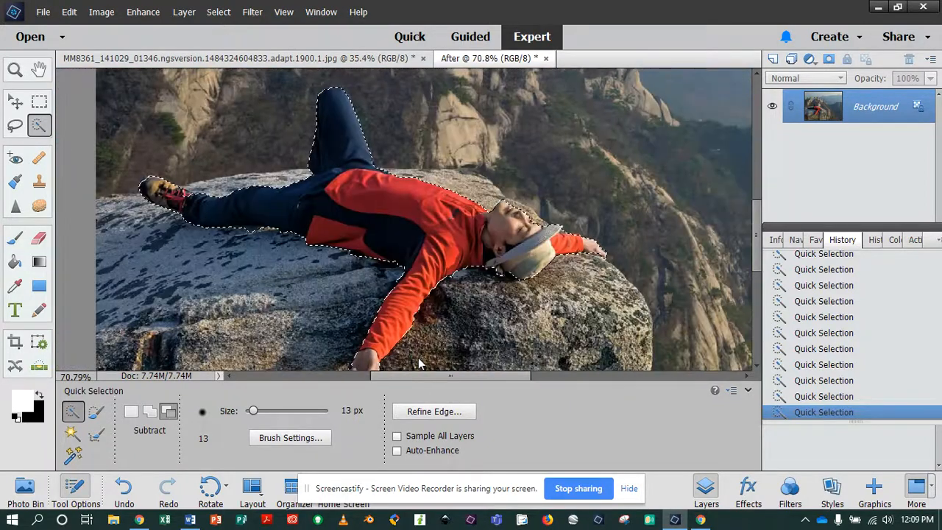
Convert the Background to an editable layer and erase the selected man with the Eraser
left_click(39, 238)
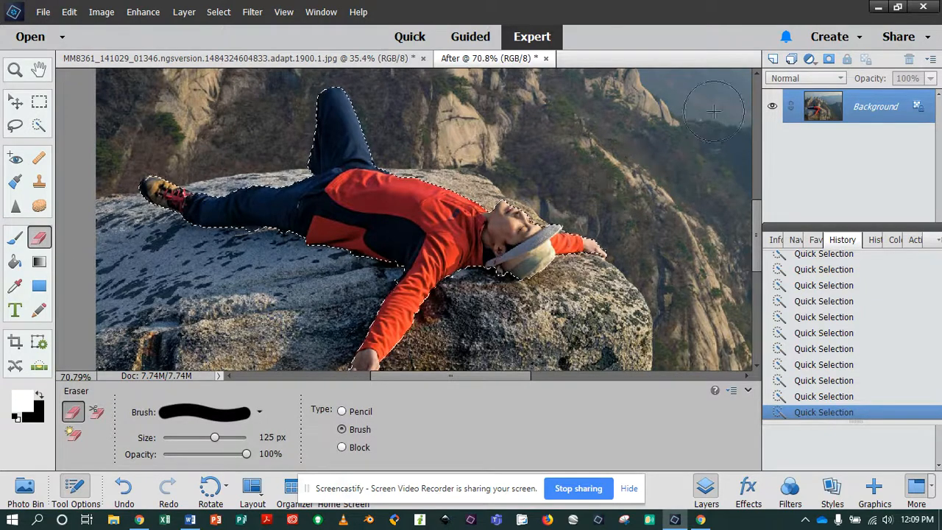
left_click(916, 109)
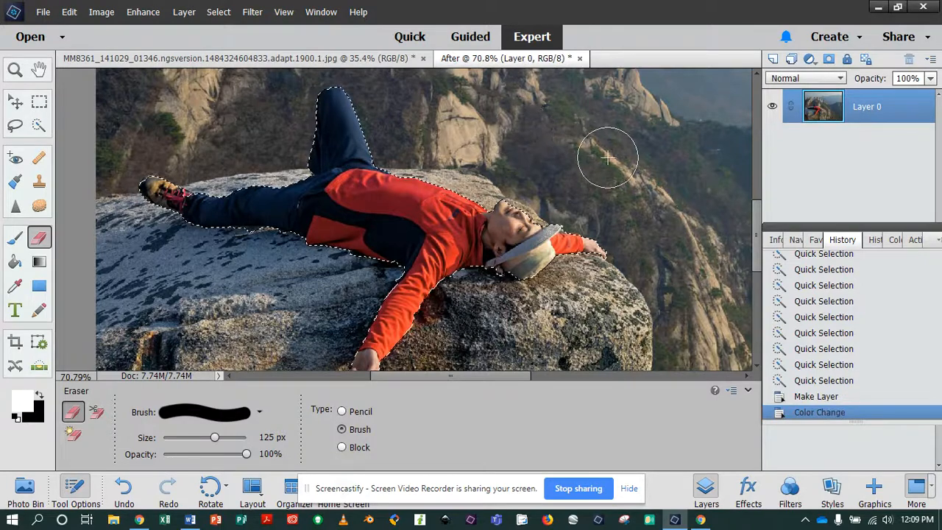
mouse_move(607, 156)
left_mouse_down()
mouse_move(548, 195)
mouse_move(469, 196)
left_mouse_up()
mouse_move(423, 257)
left_mouse_down()
mouse_move(390, 316)
mouse_move(451, 278)
left_mouse_up()
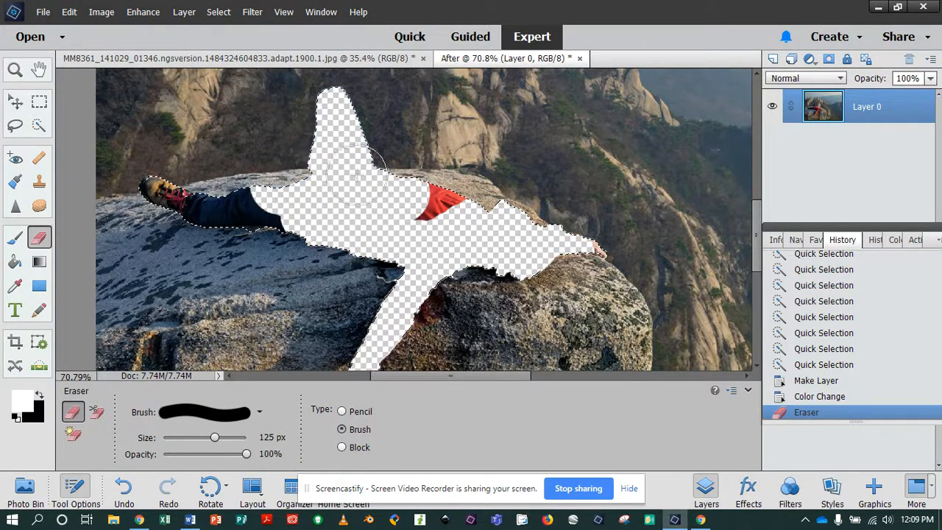
mouse_move(229, 158)
left_mouse_down()
mouse_move(252, 191)
mouse_move(224, 199)
left_mouse_up()
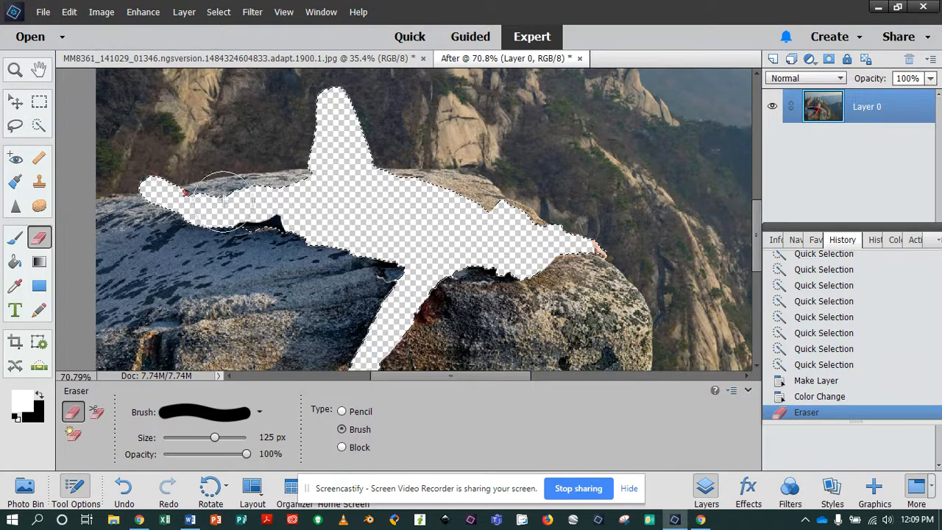
mouse_move(329, 220)
left_mouse_down()
mouse_move(414, 243)
mouse_move(438, 275)
mouse_move(394, 315)
mouse_move(394, 262)
mouse_move(374, 293)
mouse_move(471, 221)
left_mouse_up()
scroll(423, 225, "down", 3)
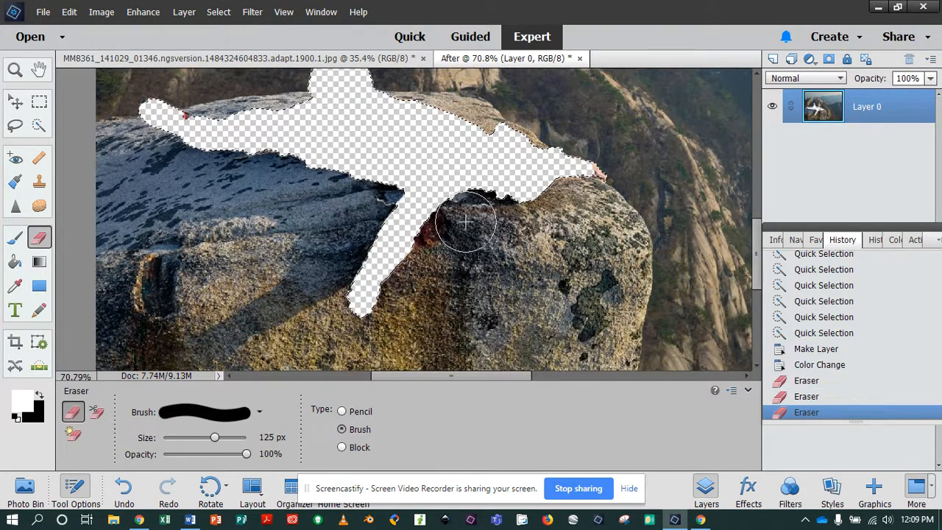
scroll(462, 156, "up", 3)
left_click_drag(603, 235, 622, 214)
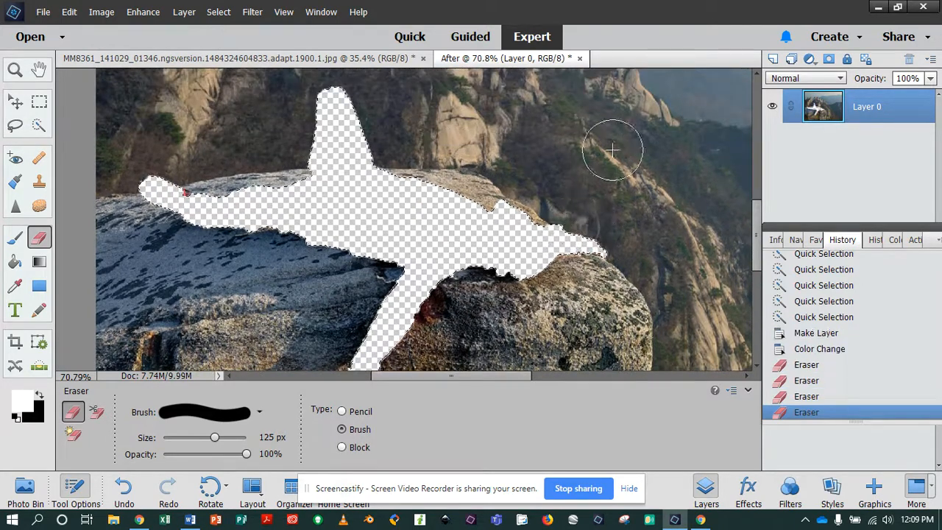
Revert the image to its opening state, discarding the man's selection and the erasing
scroll(812, 311, "up", 10)
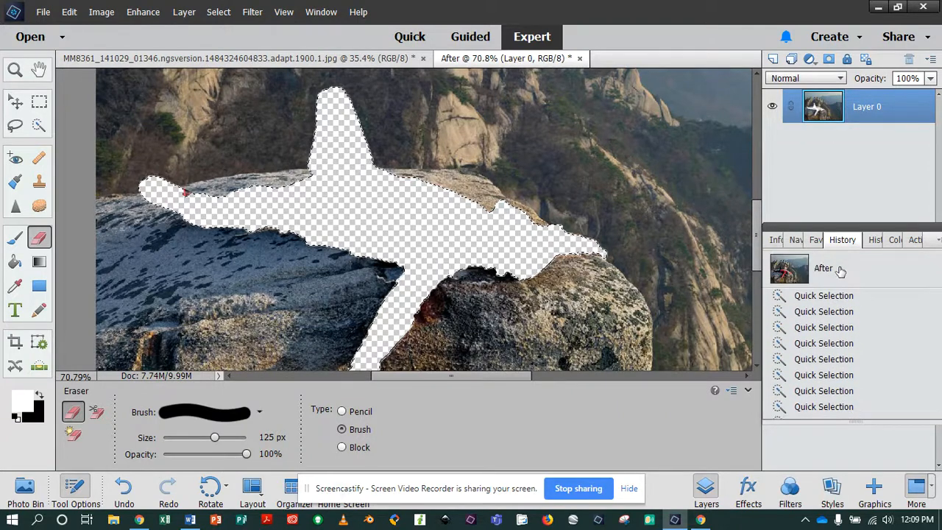
left_click(822, 268)
Select the mountainside behind the man's foot and raised leg with the Quick Selection tool in Add mode
left_click(40, 125)
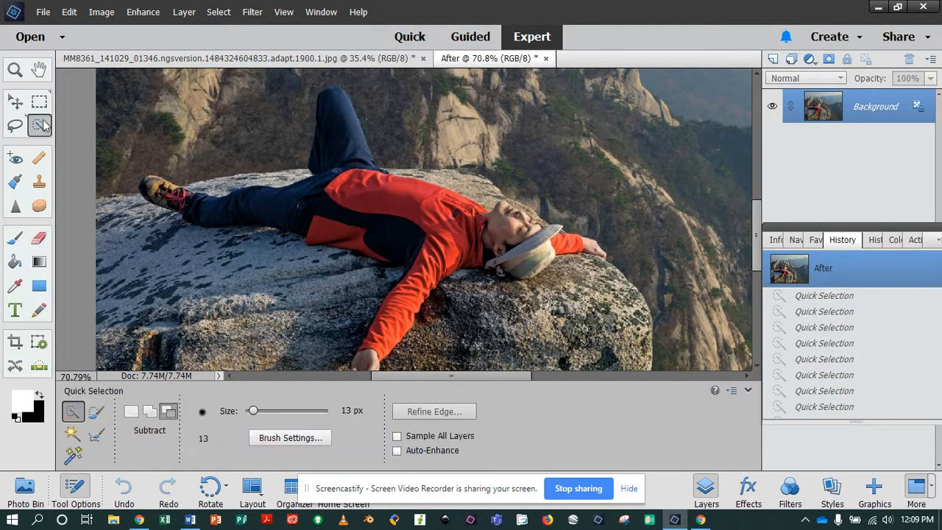
scroll(125, 82, "up", 3)
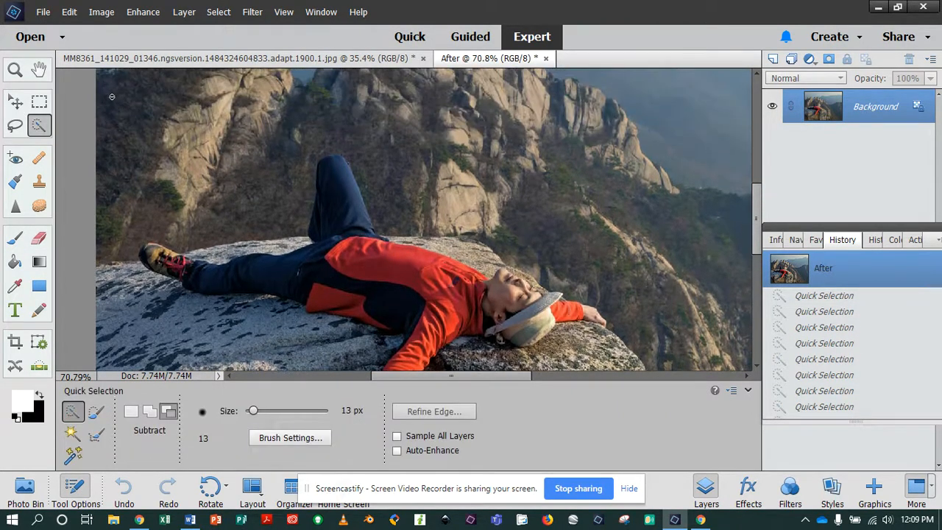
left_click(151, 417)
mouse_move(117, 81)
left_mouse_down()
mouse_move(221, 191)
mouse_move(296, 165)
left_mouse_up()
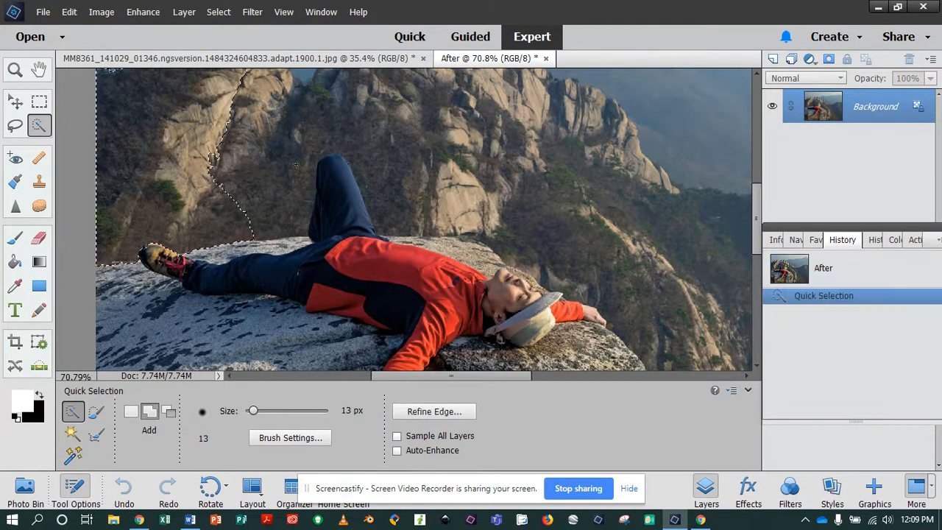
left_click(331, 173)
left_click(287, 96)
left_click(508, 96)
left_click(418, 216)
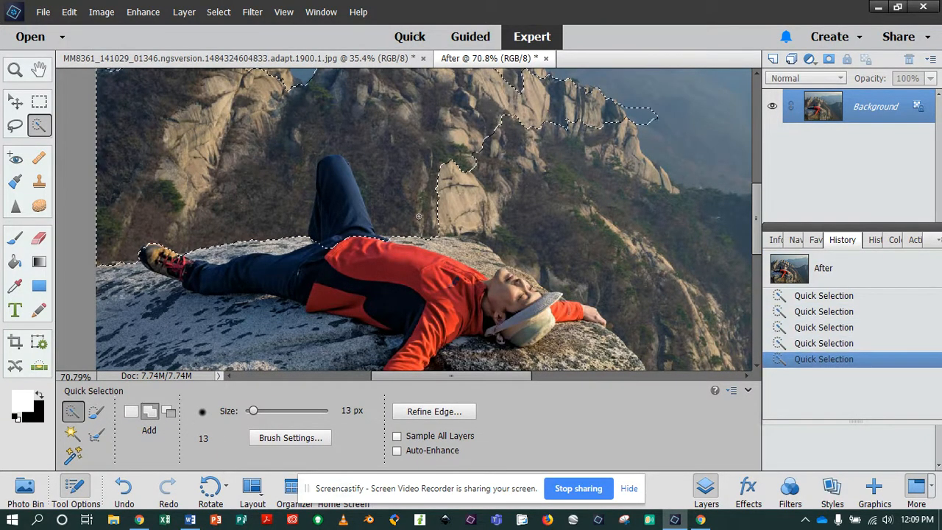
Subtract the man's raised leg from the background selection
left_click(168, 410)
scroll(238, 266, "up", 3)
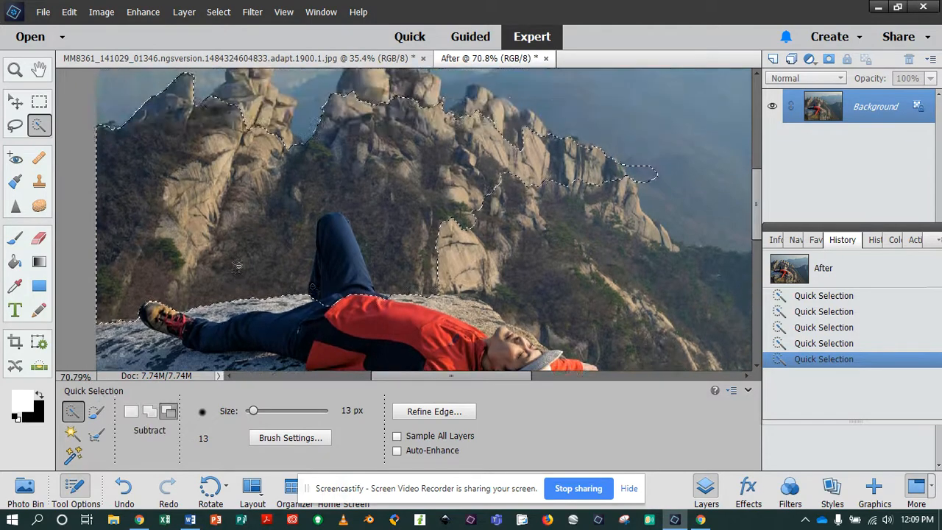
left_click(333, 244)
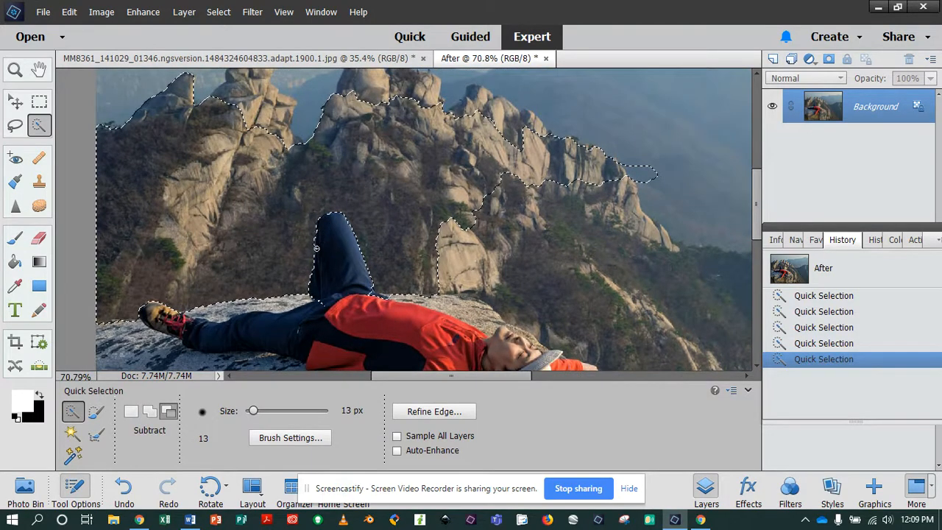
left_click(315, 266)
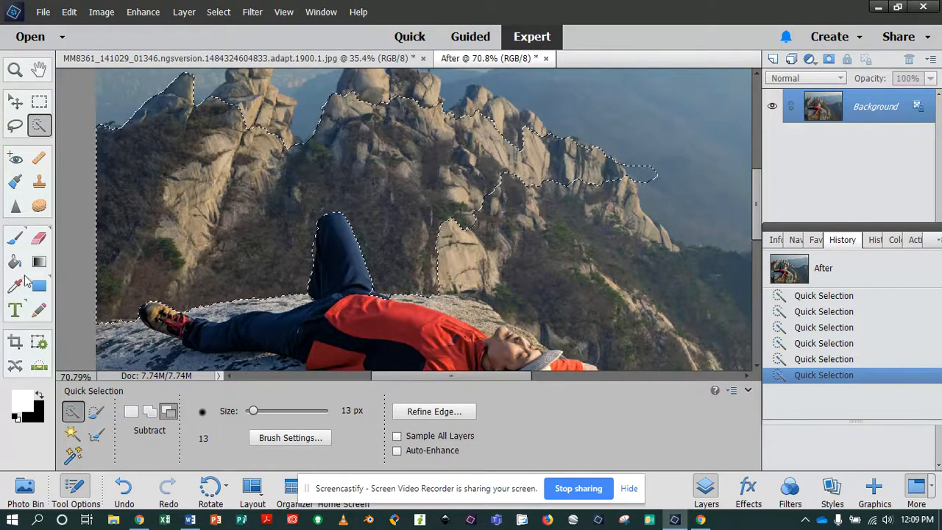
Add the mountainside beyond the man's head and the cliffs beside the boulder to the background selection
left_click(149, 411)
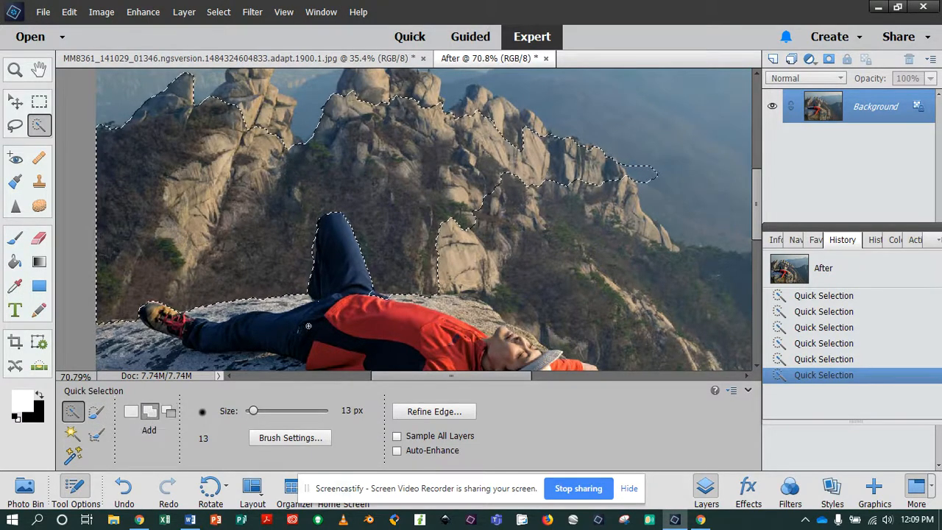
mouse_move(309, 326)
left_mouse_down()
mouse_move(500, 280)
mouse_move(600, 308)
left_mouse_up()
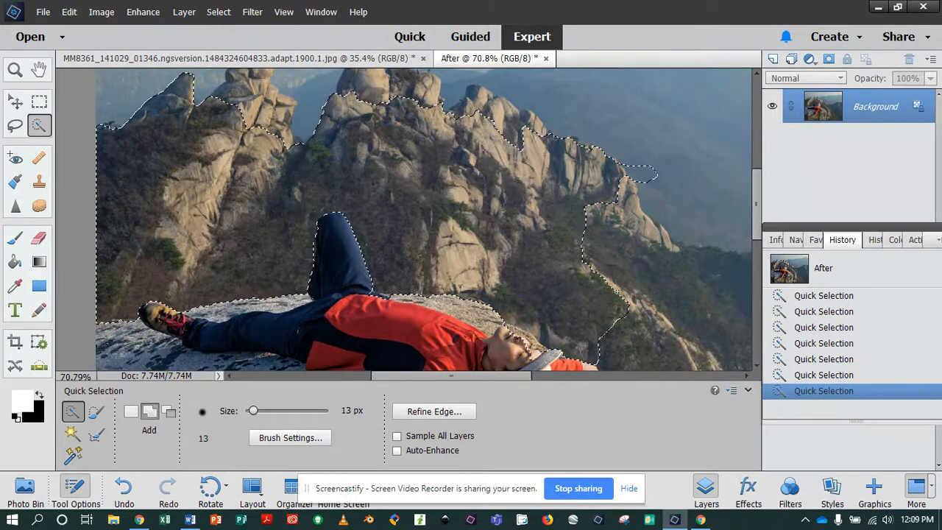
scroll(728, 266, "down", 3)
mouse_move(631, 264)
left_mouse_down()
mouse_move(718, 305)
mouse_move(704, 306)
mouse_move(706, 324)
mouse_move(677, 264)
mouse_move(736, 335)
mouse_move(696, 345)
mouse_move(685, 334)
mouse_move(683, 347)
mouse_move(691, 224)
mouse_move(698, 301)
mouse_move(685, 330)
mouse_move(737, 345)
left_mouse_up()
scroll(678, 315, "down", 3)
scroll(678, 315, "down", 1)
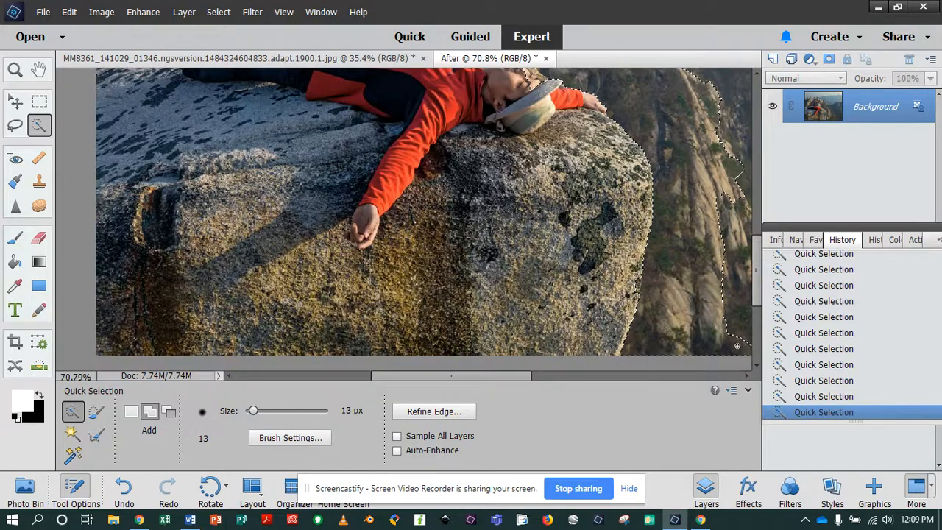
Extend the background selection over the forested slope and dark valley to the photo's right edge
left_click_drag(524, 377, 657, 375)
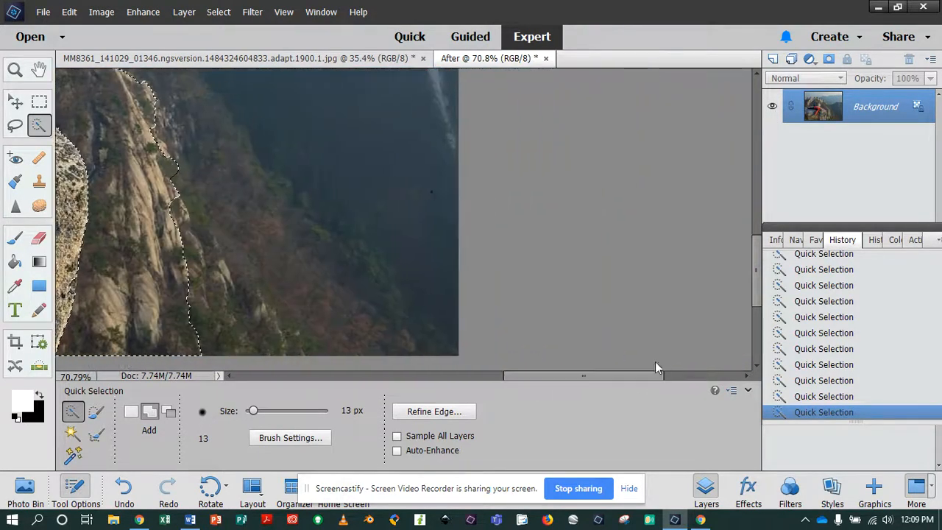
left_click_drag(219, 314, 388, 232)
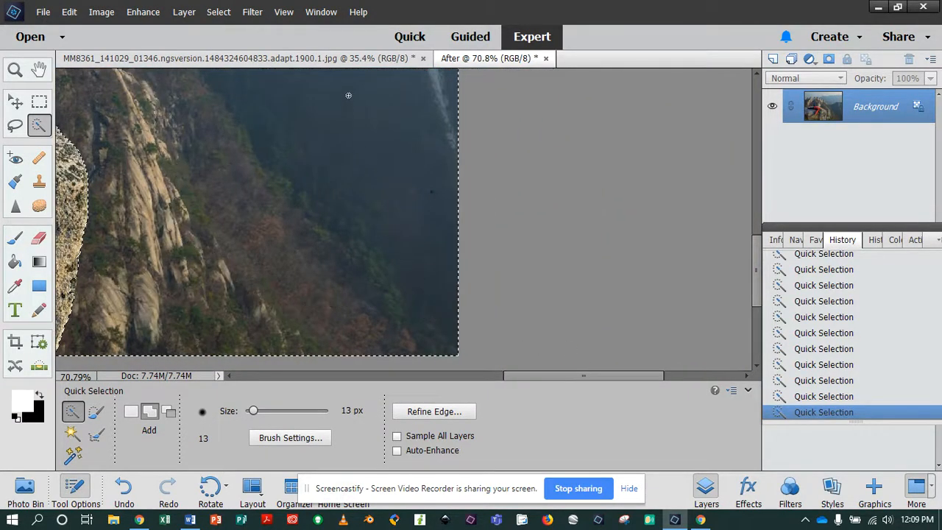
scroll(348, 95, "up", 5)
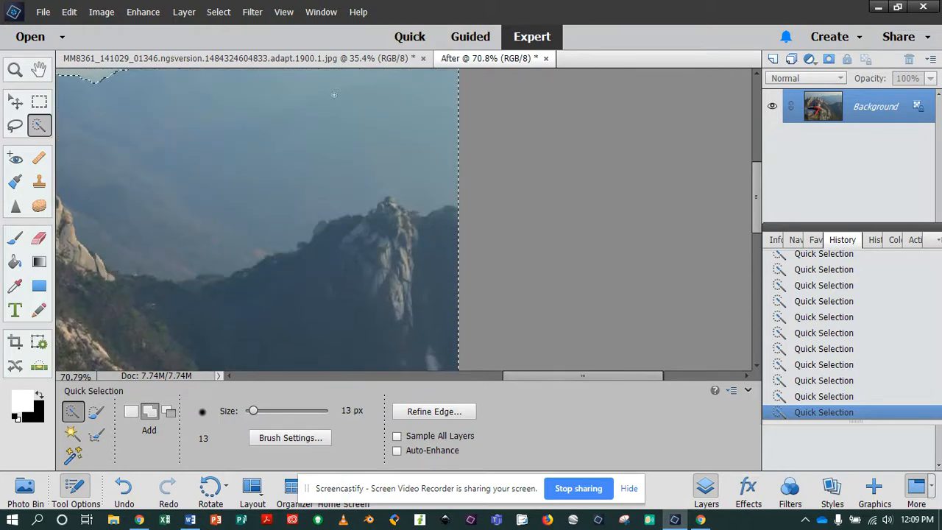
Check the background selection along the photo's edges and around the man and boulder, with the Quick Selection tool in Subtract mode
scroll(334, 94, "up", 4)
left_click(286, 142)
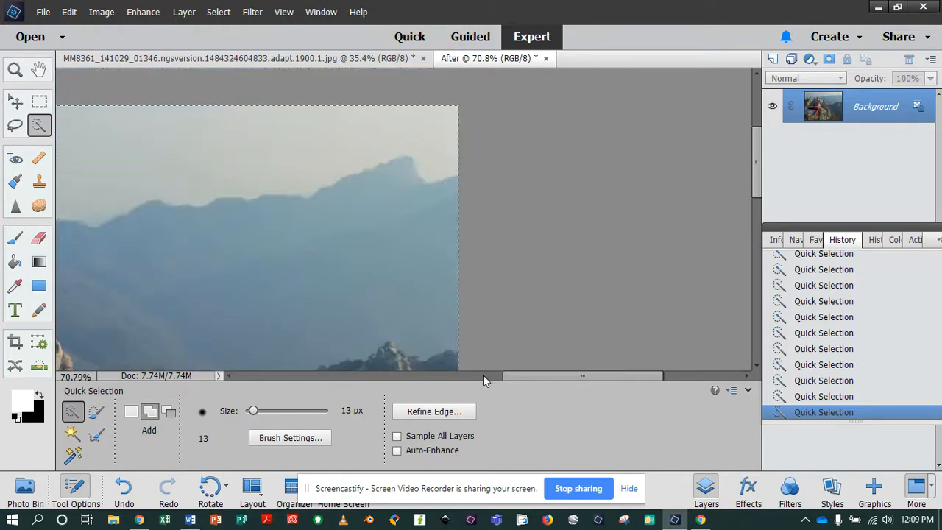
left_click_drag(599, 377, 391, 377)
scroll(615, 366, "down", 2)
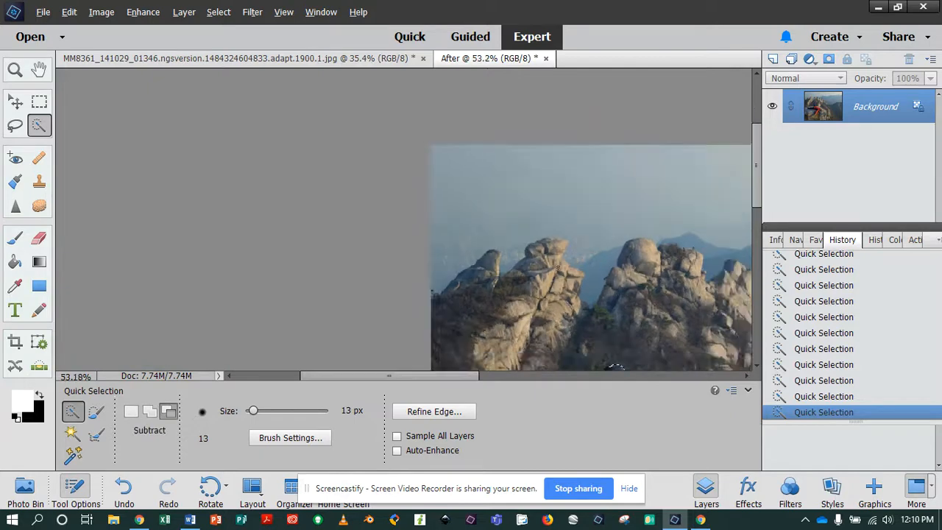
scroll(614, 366, "down", 2)
scroll(397, 272, "up", 1)
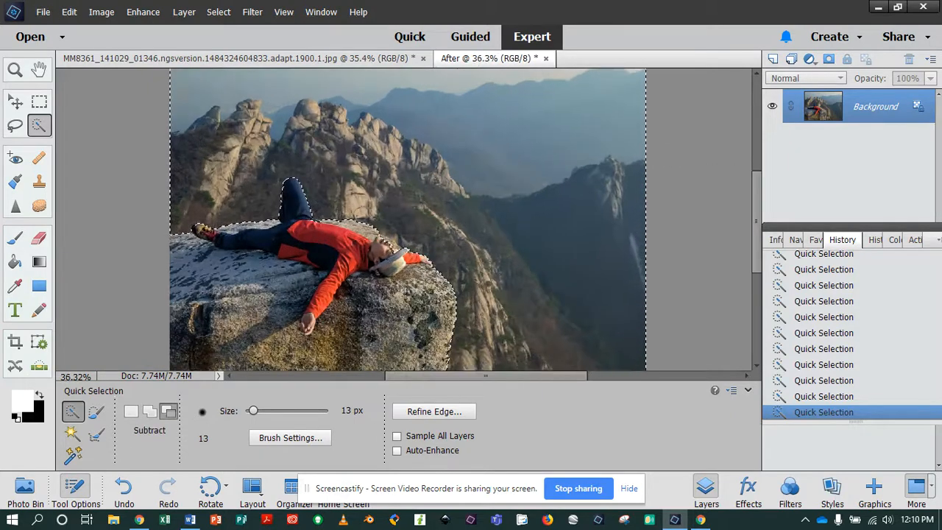
scroll(293, 177, "up", 1)
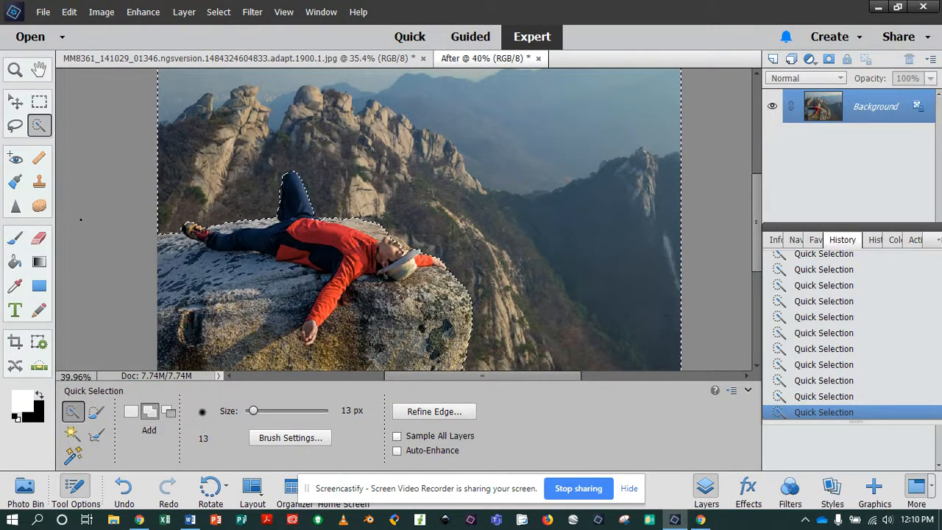
left_click(168, 410)
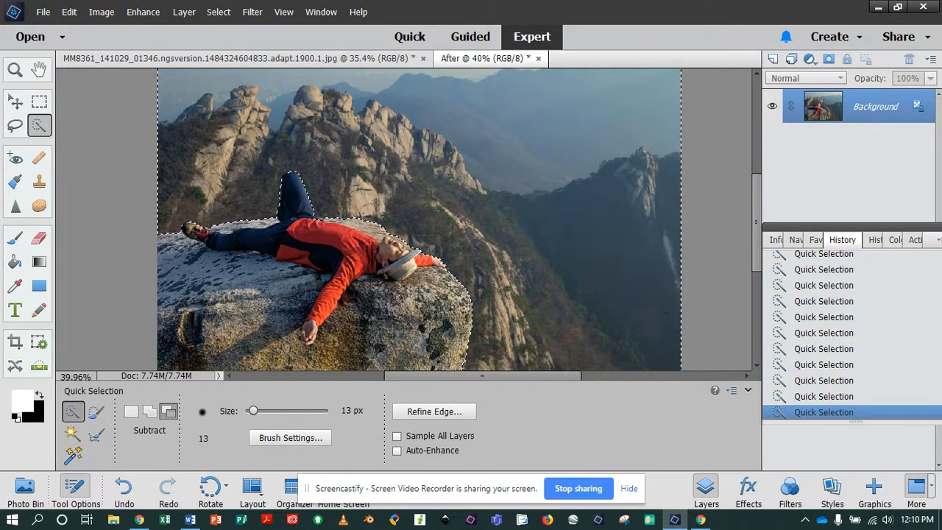
scroll(579, 268, "up", 2)
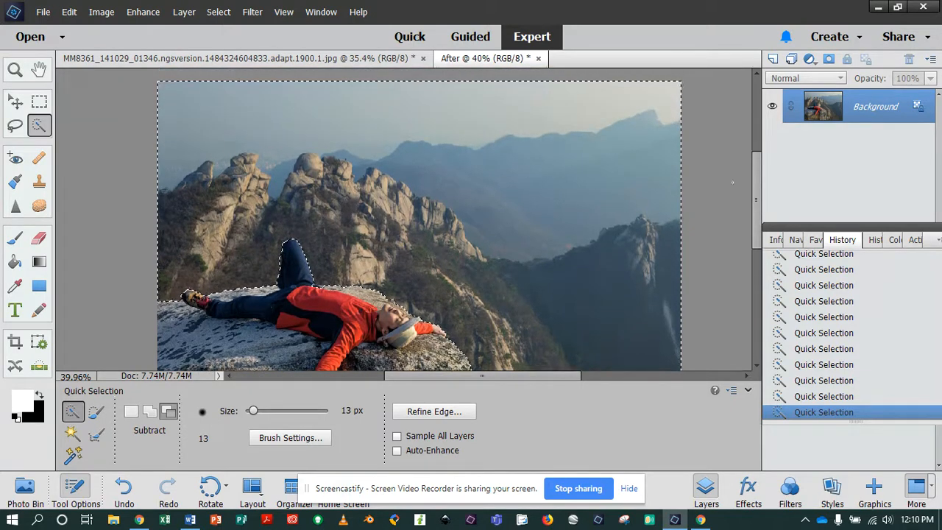
Undo a trial eraser stroke in the sky and convert the Background into a regular layer with the default settings
left_click(39, 237)
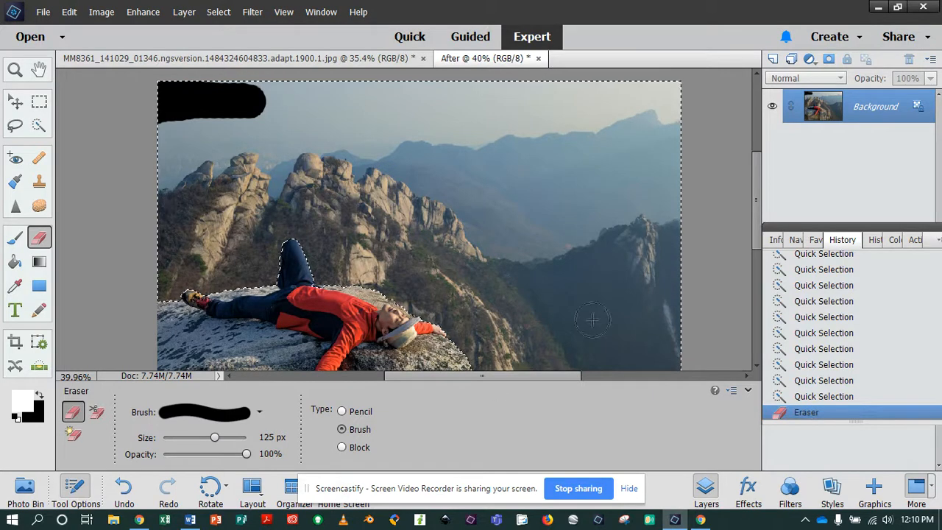
left_click(812, 396)
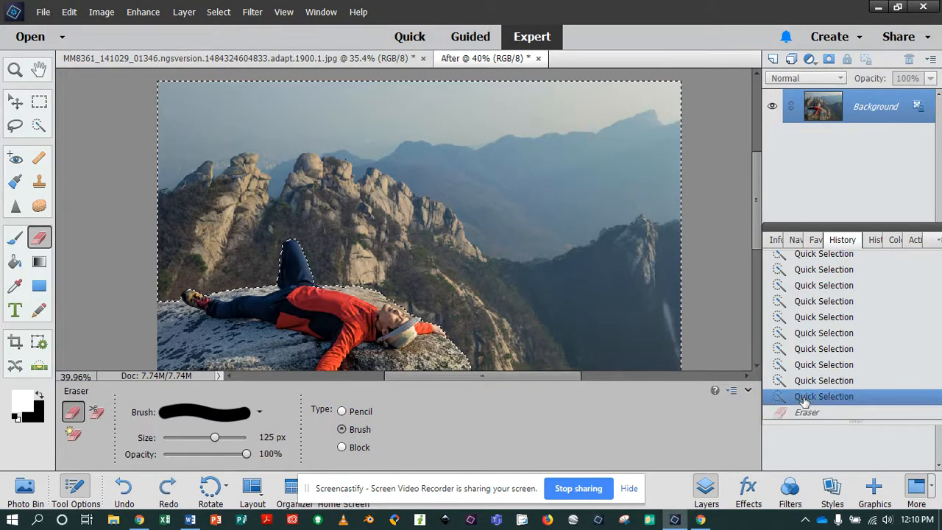
double_click(888, 108)
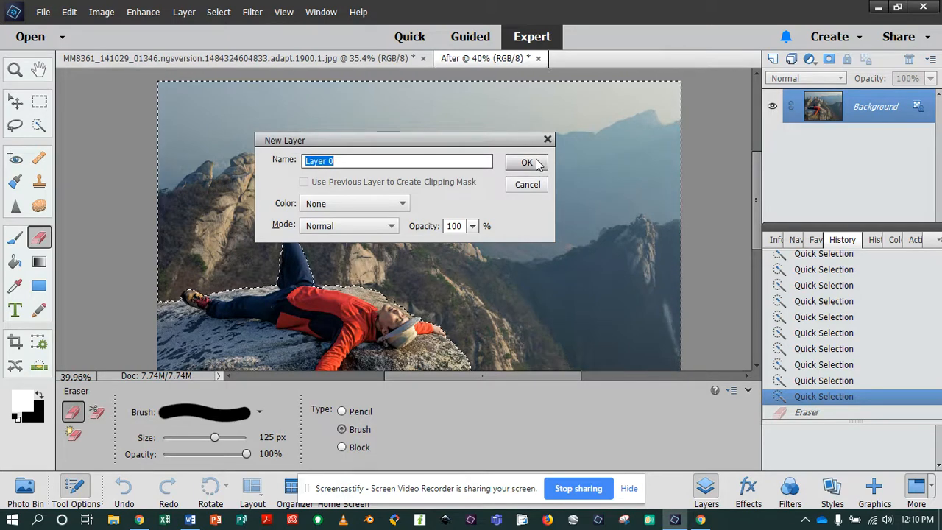
key("Return")
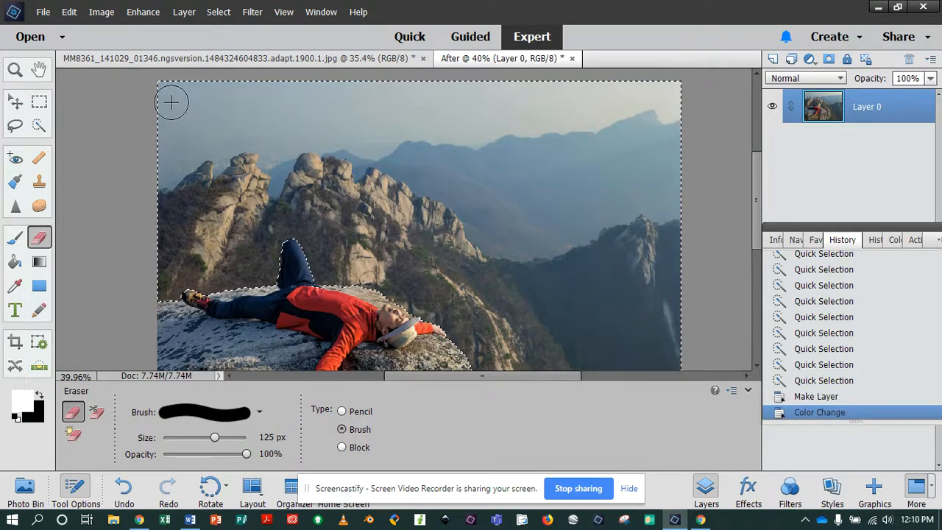
Erase the entire selected background around the man and boulder with a 125 px Eraser brush at 100% opacity
mouse_move(171, 101)
left_mouse_down()
mouse_move(331, 128)
mouse_move(307, 157)
mouse_move(317, 243)
mouse_move(245, 282)
mouse_move(105, 292)
mouse_move(563, 274)
mouse_move(629, 313)
mouse_move(589, 357)
mouse_move(488, 358)
mouse_move(553, 357)
mouse_move(707, 257)
mouse_move(298, 219)
mouse_move(43, 231)
mouse_move(120, 220)
mouse_move(236, 139)
mouse_move(105, 86)
mouse_move(193, 126)
mouse_move(209, 155)
mouse_move(213, 141)
mouse_move(194, 186)
mouse_move(136, 90)
mouse_move(138, 63)
mouse_move(648, 93)
mouse_move(375, 126)
mouse_move(400, 155)
mouse_move(551, 196)
mouse_move(461, 228)
mouse_move(591, 302)
mouse_move(680, 273)
mouse_move(665, 149)
mouse_move(613, 159)
mouse_move(567, 130)
mouse_move(593, 204)
left_mouse_up()
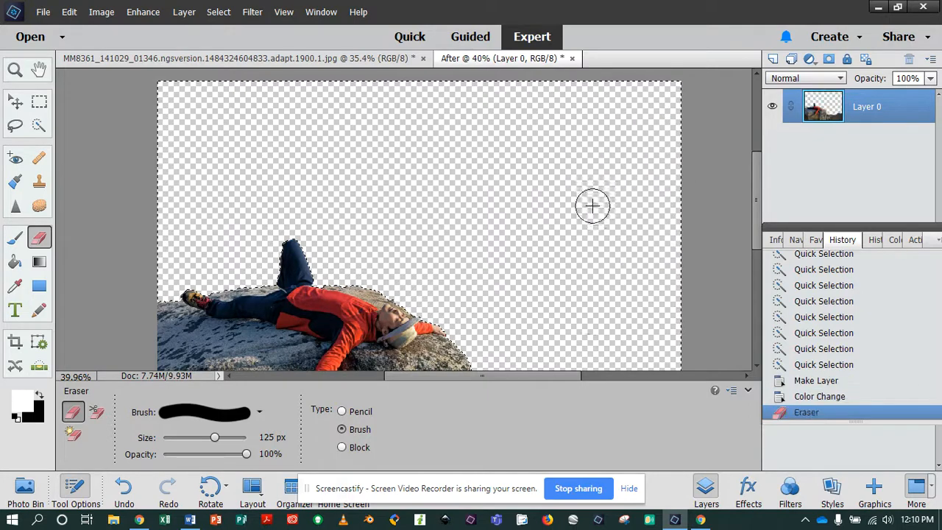
scroll(618, 235, "down", 3)
mouse_move(633, 252)
left_mouse_down()
mouse_move(451, 329)
mouse_move(530, 263)
mouse_move(552, 290)
mouse_move(614, 268)
mouse_move(625, 351)
mouse_move(677, 322)
mouse_move(526, 314)
left_mouse_up()
scroll(527, 314, "up", 3)
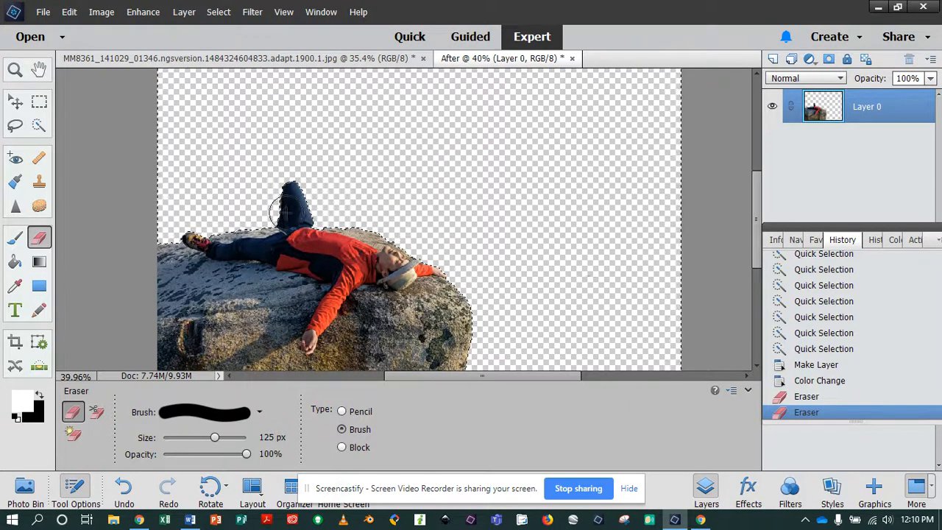
Move the cut-out man and boulder around the canvas, finishing near the photo's lower-left corner
left_click(16, 101)
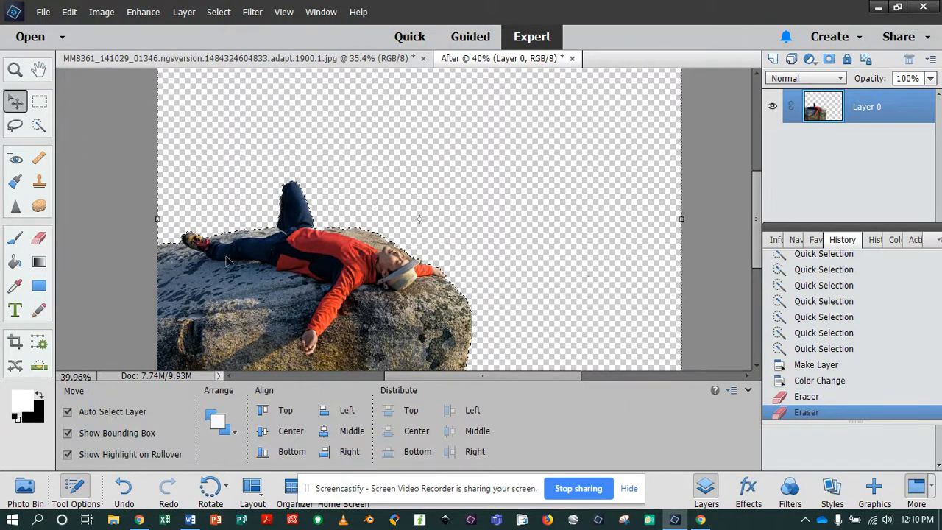
mouse_move(226, 252)
left_mouse_down()
mouse_move(333, 191)
mouse_move(284, 157)
mouse_move(229, 136)
left_mouse_up()
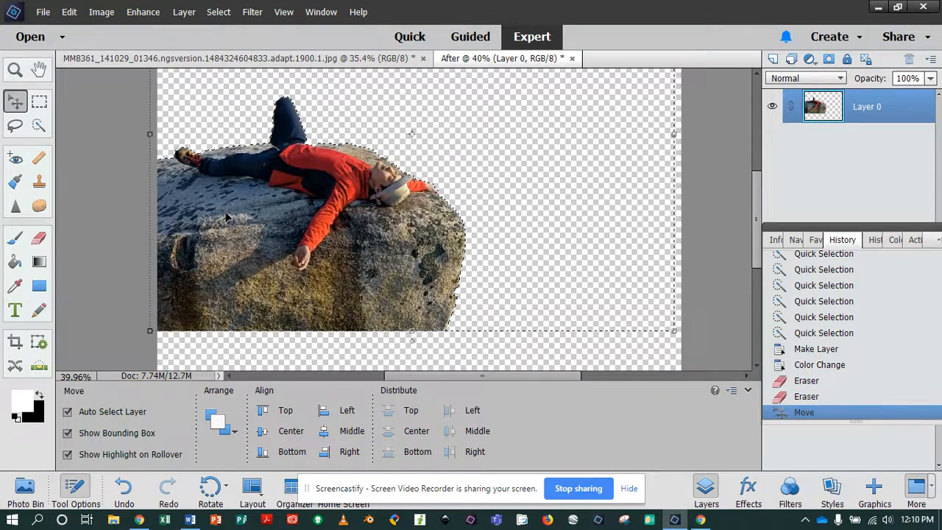
left_click_drag(221, 190, 301, 244)
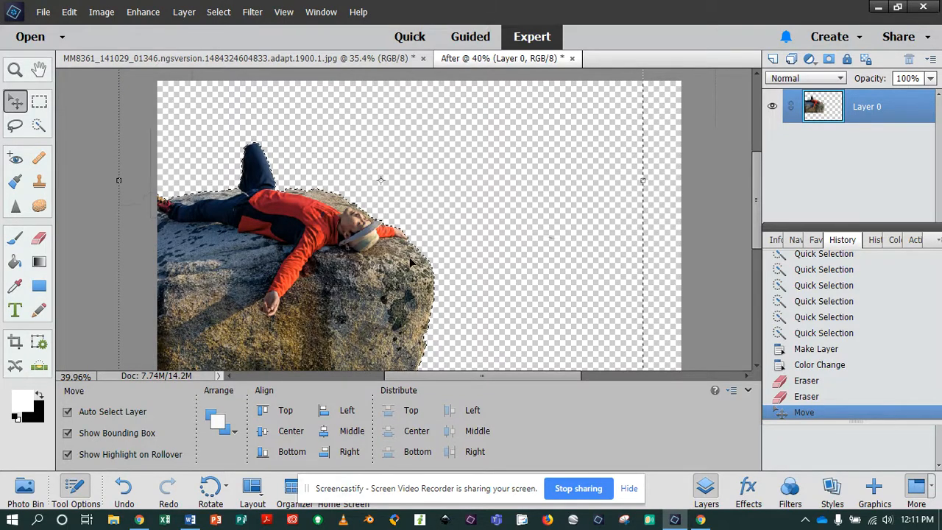
left_click_drag(355, 271, 405, 289)
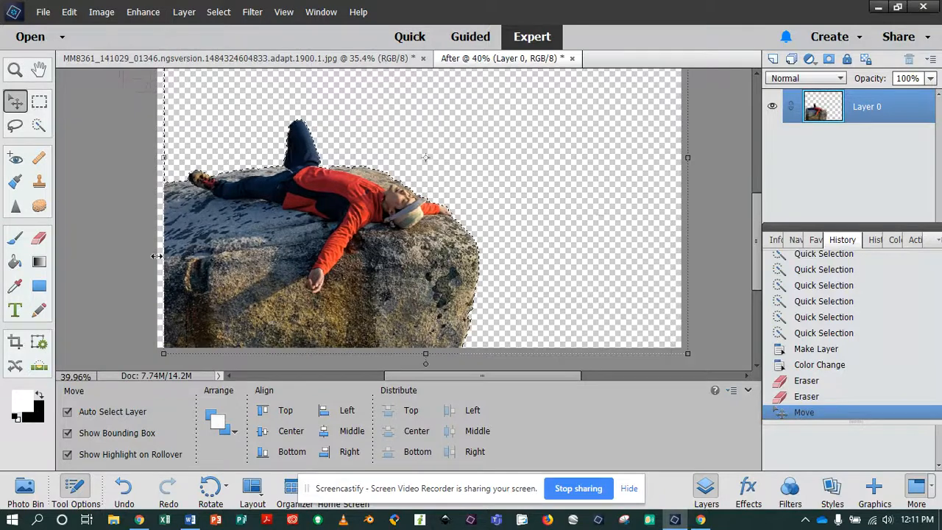
Revert the photo to its originally opened state in the history
left_click(40, 239)
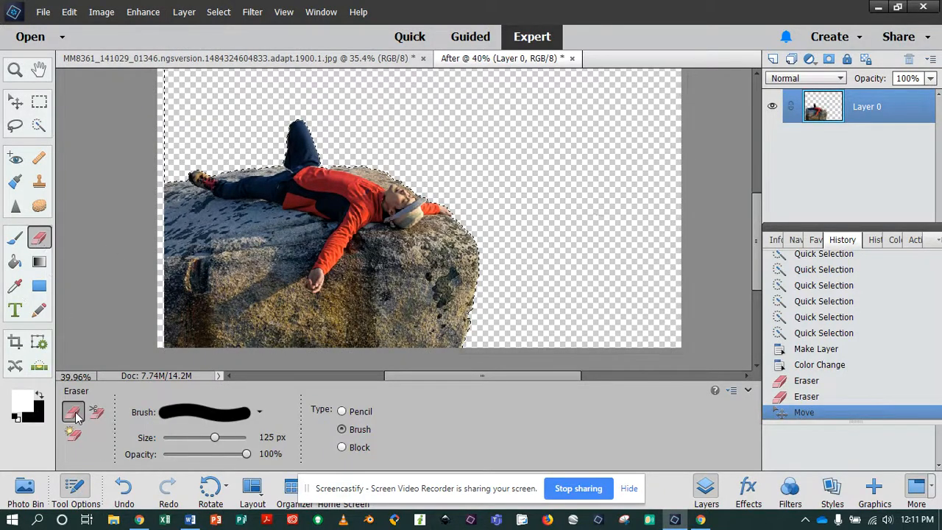
scroll(824, 309, "up", 5)
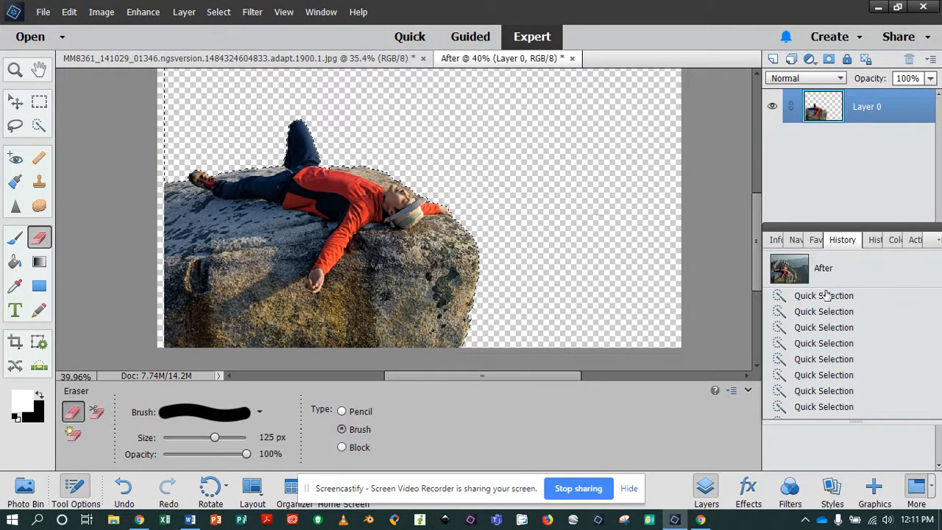
left_click(837, 271)
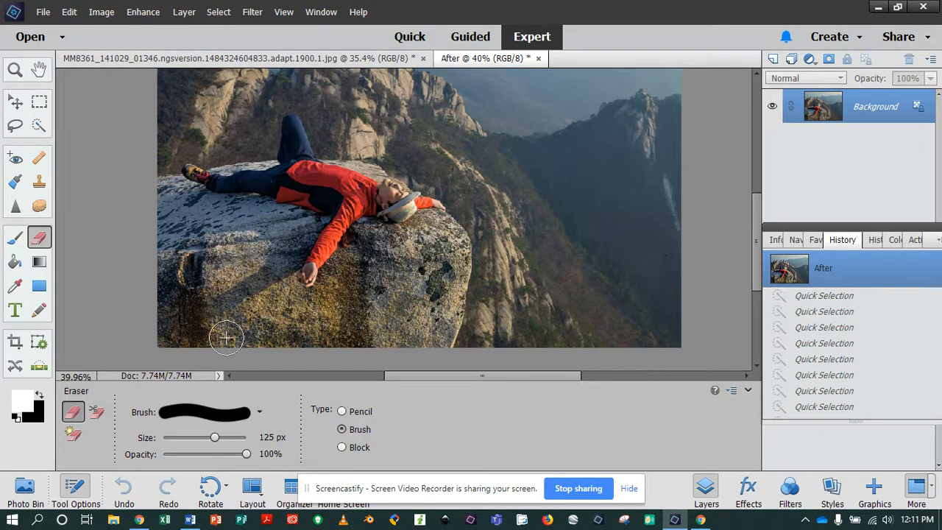
scroll(250, 324, "up", 3)
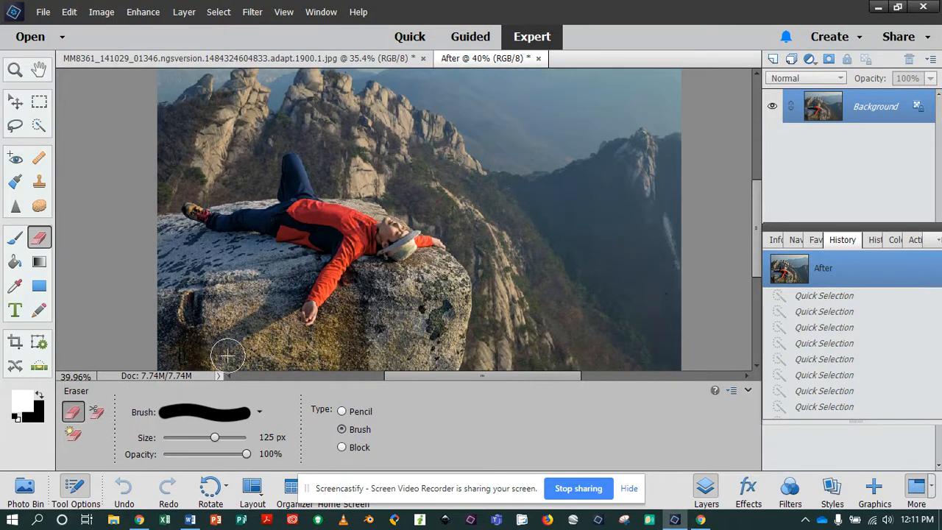
Unlock the Background layer and erase the dark slopes and rocky ridge behind the man with the Magic Eraser at tolerance 23
left_click(73, 434)
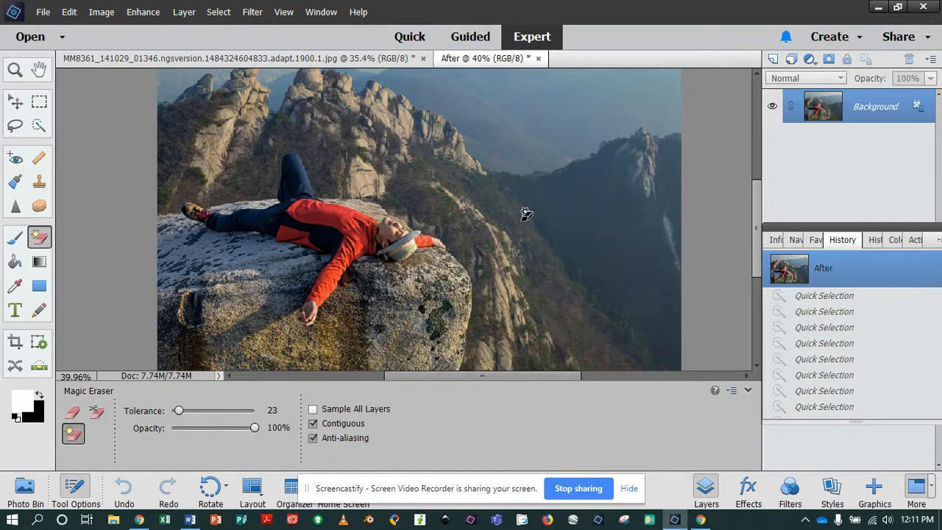
left_click(919, 108)
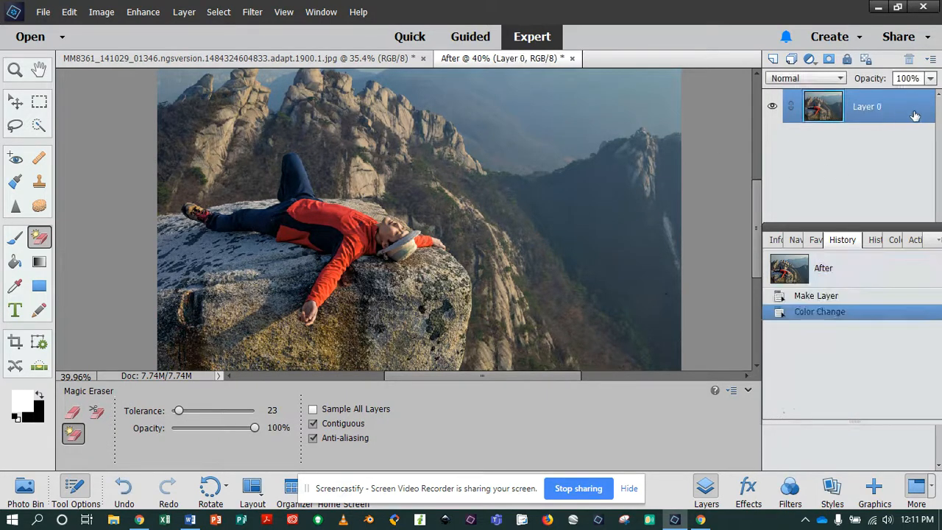
left_click(475, 167)
left_click(579, 166)
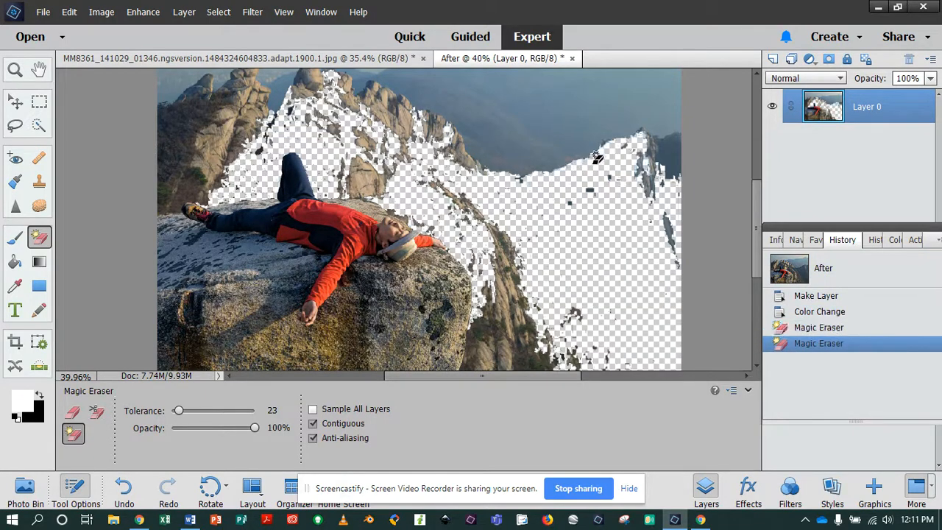
left_click(647, 147)
left_click(404, 111)
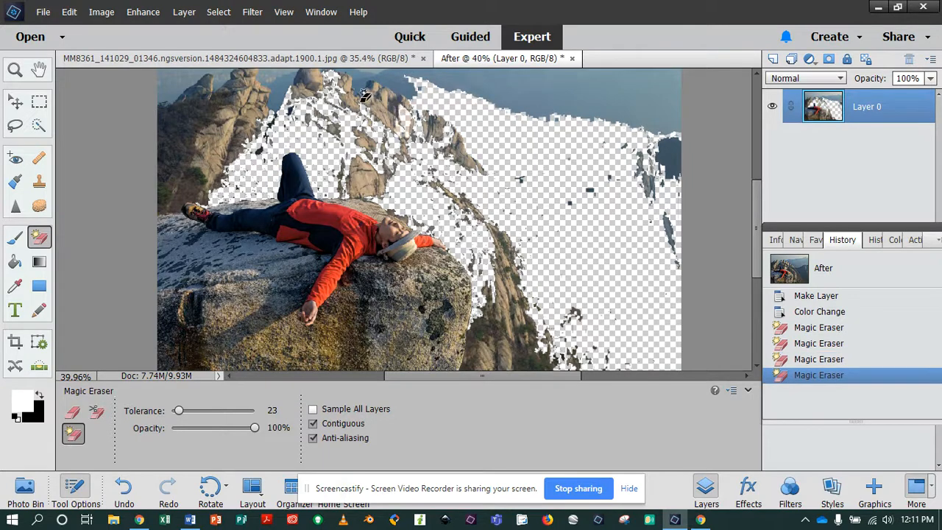
left_click(368, 99)
left_click(364, 98)
left_click(383, 106)
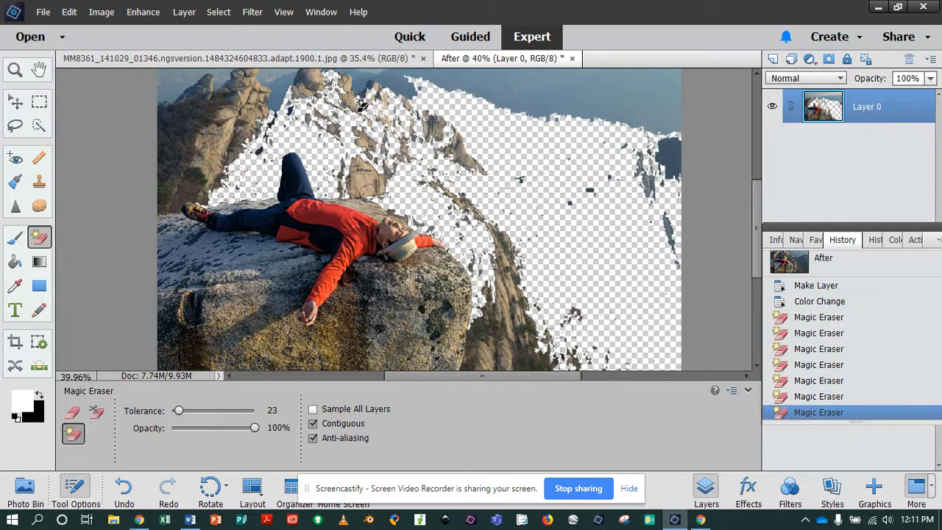
Erase the sky, the distant hazy mountains and the blue patch above the ridge with the Magic Eraser
scroll(381, 94, "up", 2)
left_click(536, 124)
left_click(631, 90)
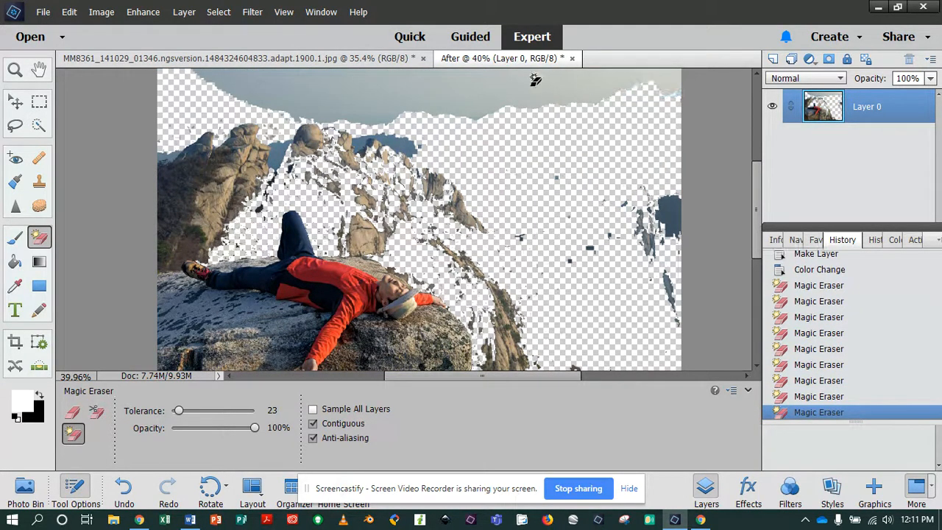
left_click(498, 81)
left_click(311, 89)
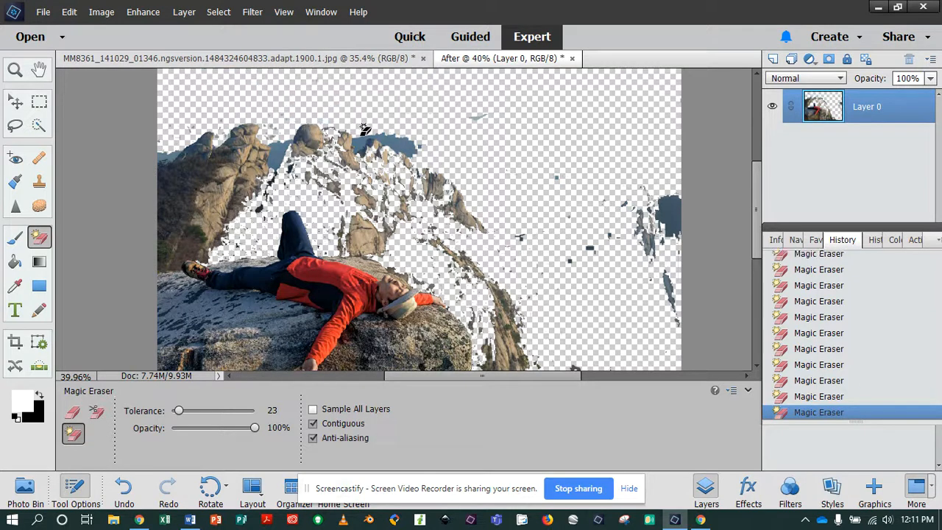
left_click(388, 137)
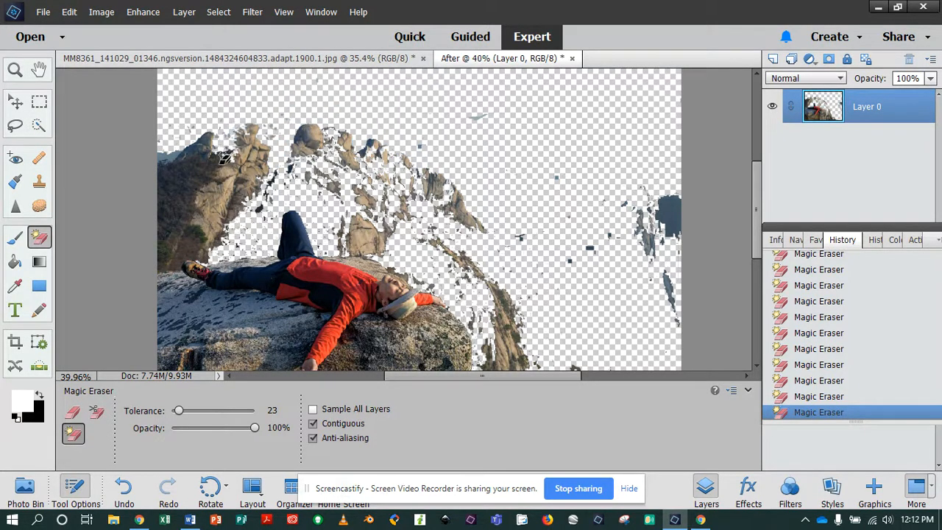
Erase parts of the cliffs and dark hillside above the man's foot with the Magic Eraser
left_click(207, 182)
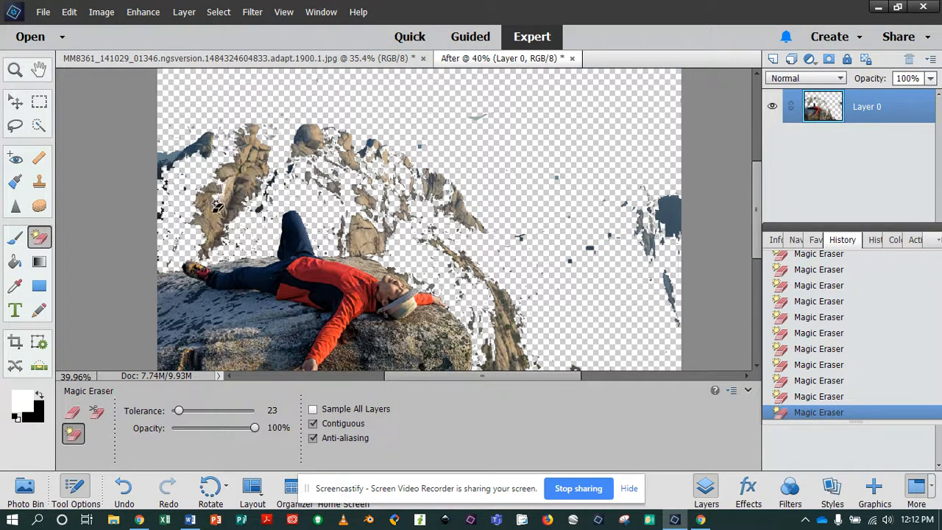
left_click(229, 185)
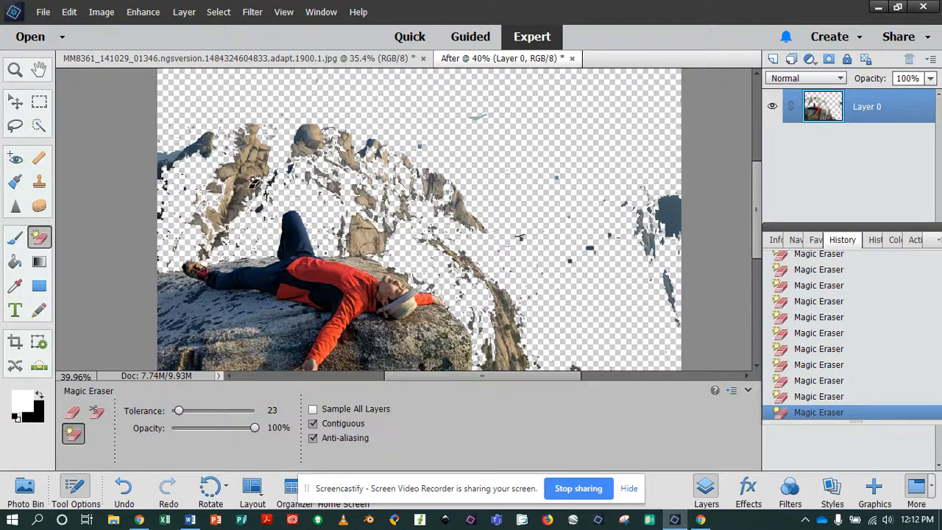
left_click(188, 151)
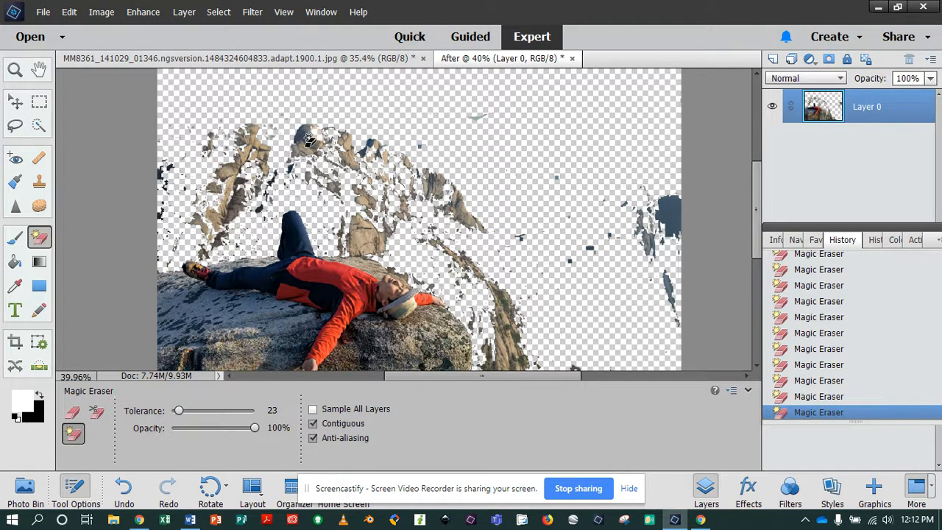
scroll(738, 294, "up", 2)
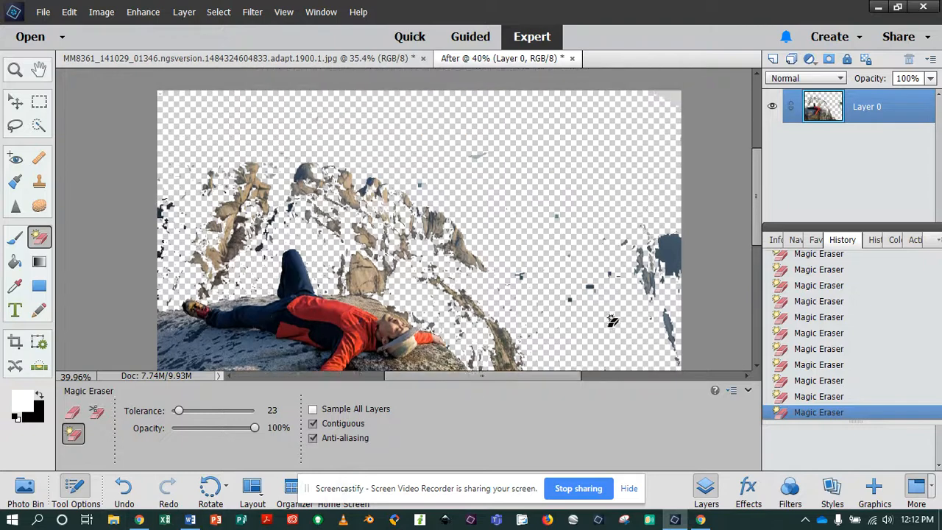
Discard all Magic Eraser edits by restoring the photo's first history state
scroll(839, 298, "up", 5)
left_click(839, 282)
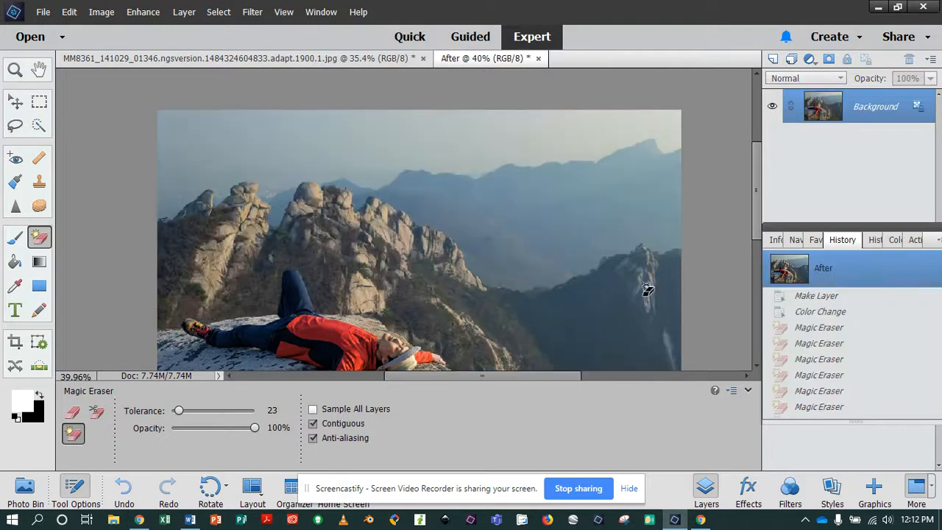
Erase the background from the hazy valley with the Magic Eraser at tolerance 211, and set the tolerance to 97
left_click(516, 240)
scroll(508, 258, "down", 2)
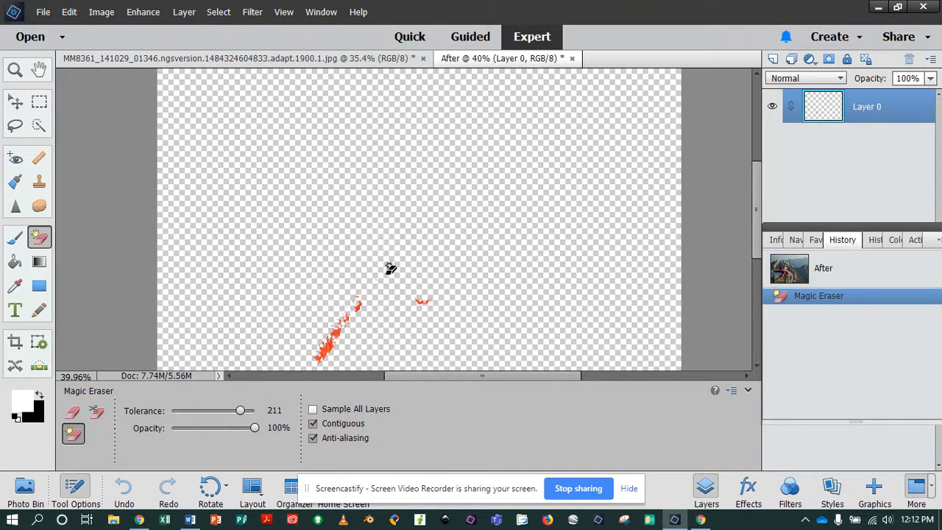
left_click_drag(231, 407, 208, 416)
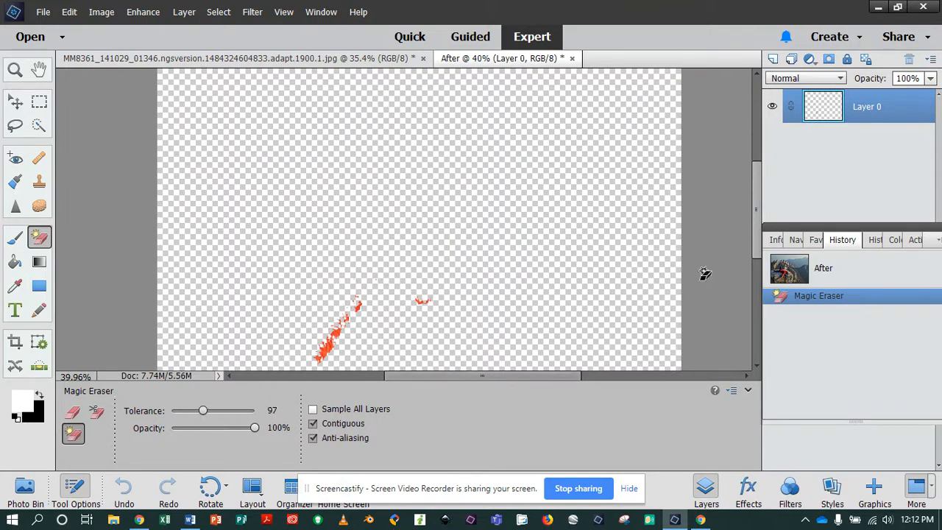
Restore the original photo and erase the dark valley background with the Magic Eraser at tolerance 55
left_click(837, 279)
left_click(479, 230)
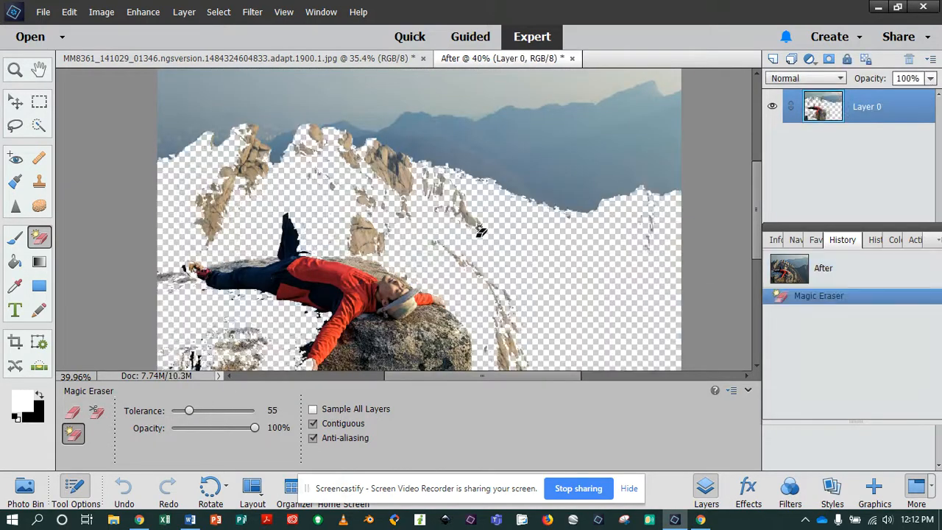
scroll(394, 254, "down", 1)
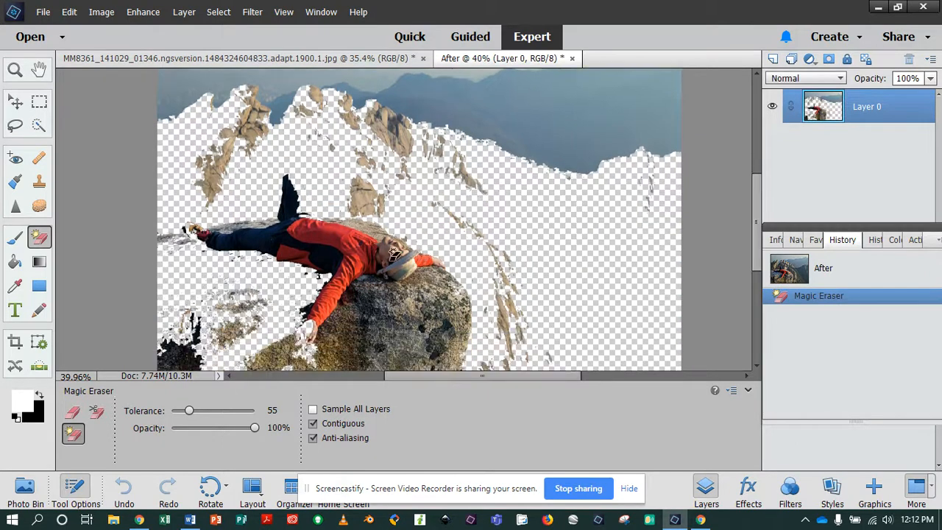
Restore the original photo, unlock its background layer and erase the valley tones with the Magic Eraser set to non-contiguous
left_click(857, 267)
left_click(313, 424)
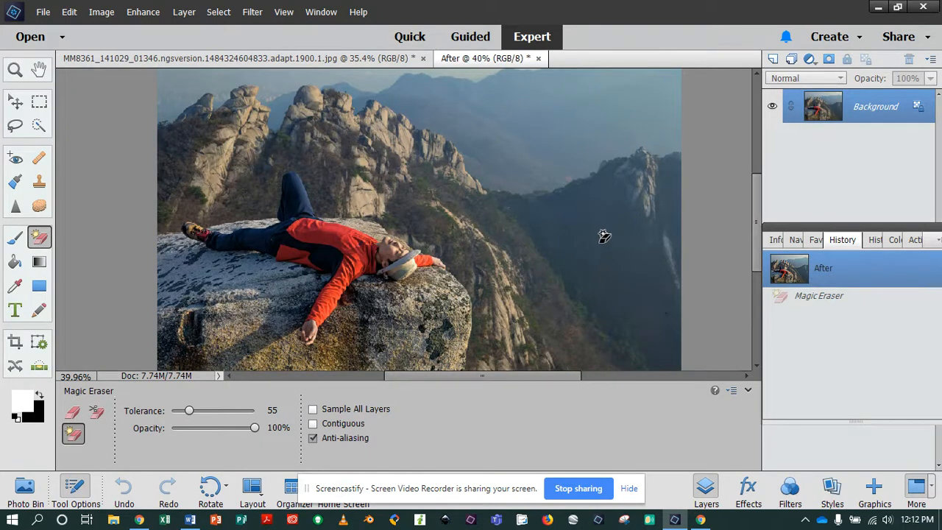
left_click(917, 107)
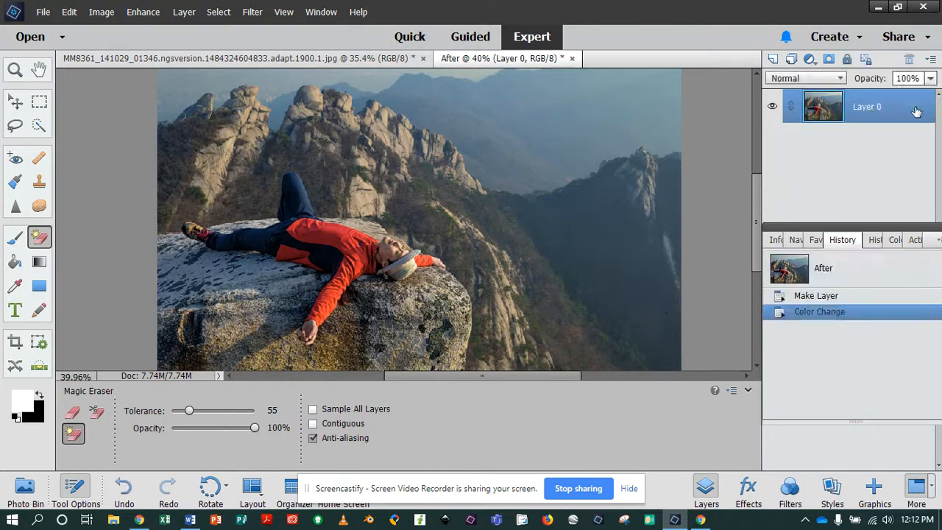
left_click(567, 240)
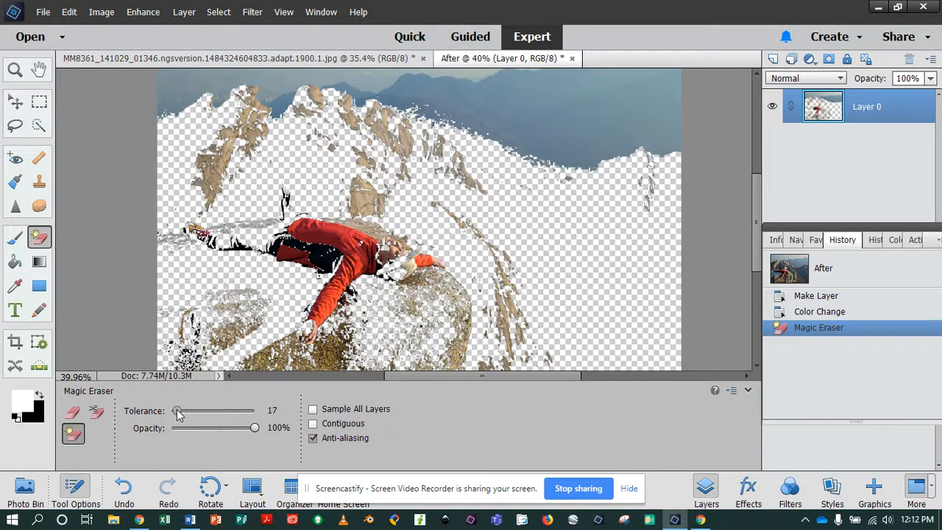
Restore the photo and erase the valley, haze and ridge tones with the Magic Eraser at tolerance 17
left_click(785, 270)
left_click(548, 232)
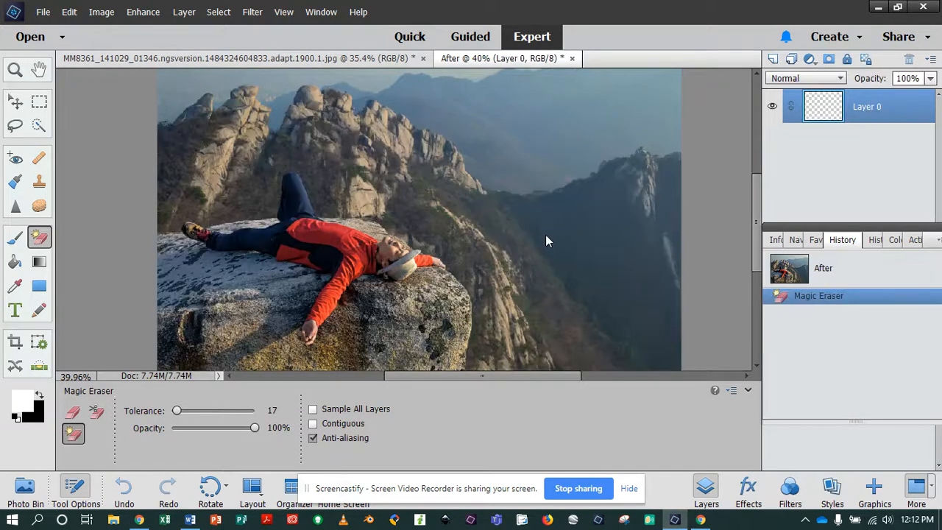
left_click(511, 160)
left_click(426, 140)
left_click(391, 149)
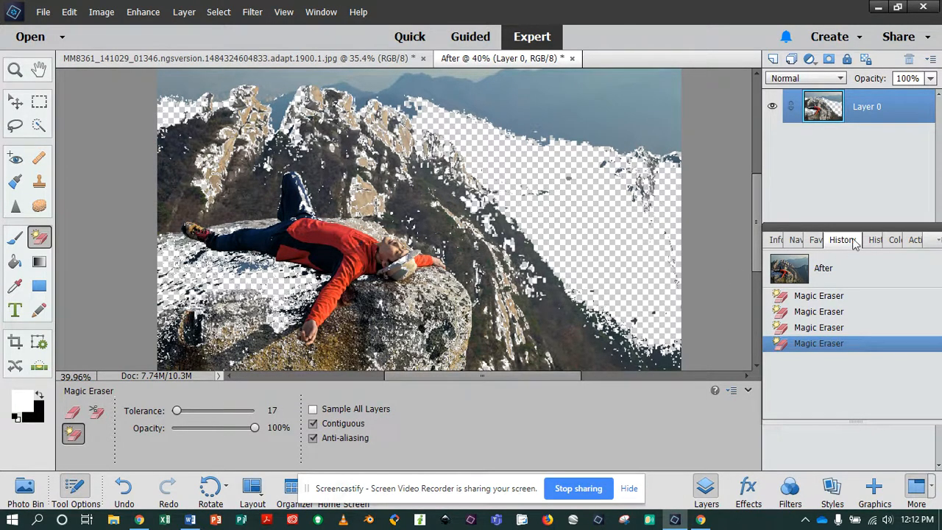
Restore the photo and erase the distant hazy mountains and the gaps behind the ridge with the contiguous Magic Eraser
left_click(836, 276)
left_click(560, 121)
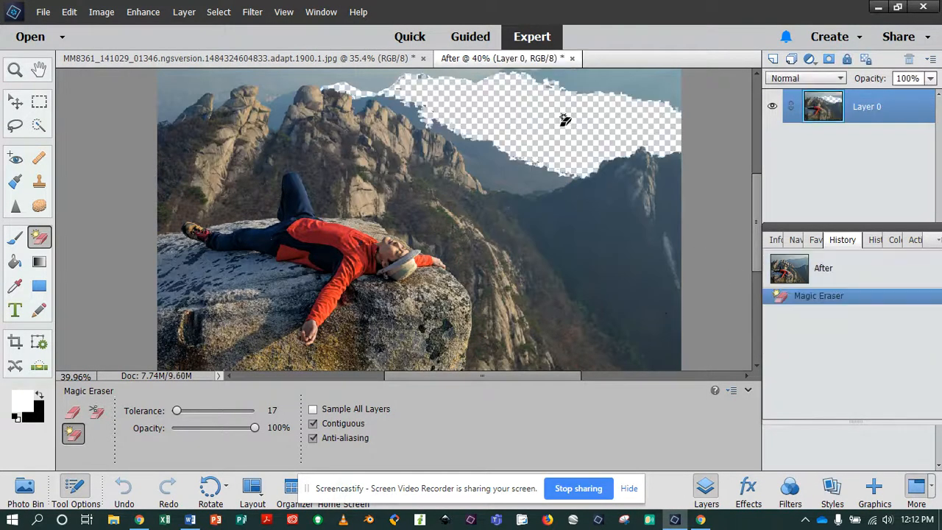
scroll(574, 128, "up", 2)
left_click(276, 155)
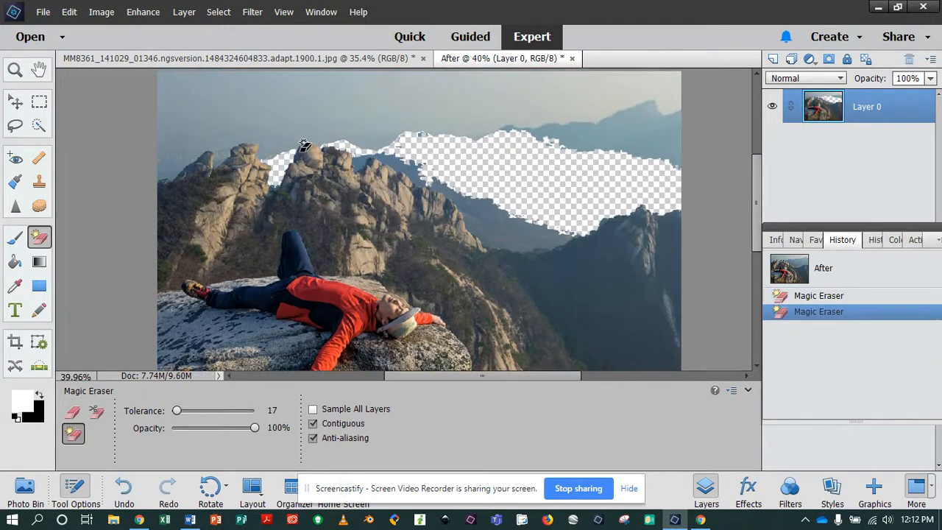
left_click(173, 161)
left_click(453, 198)
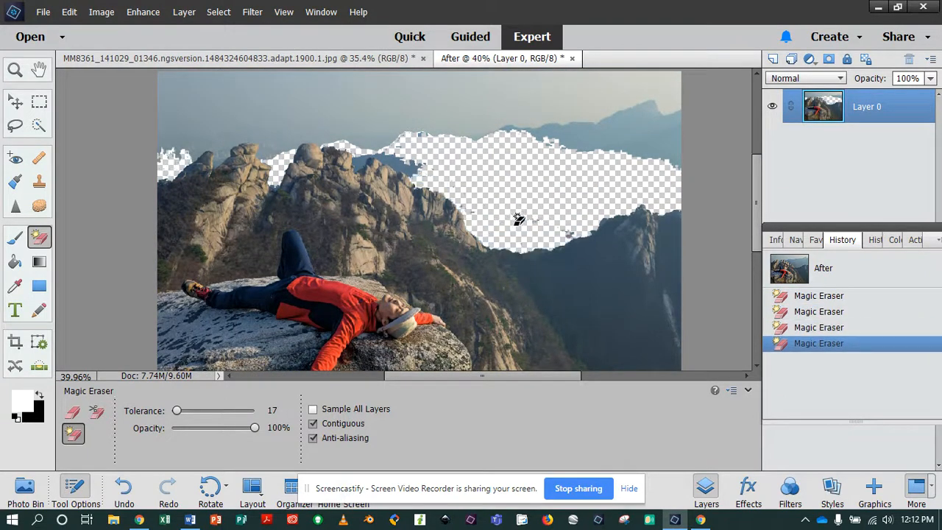
left_click(640, 143)
left_click(397, 150)
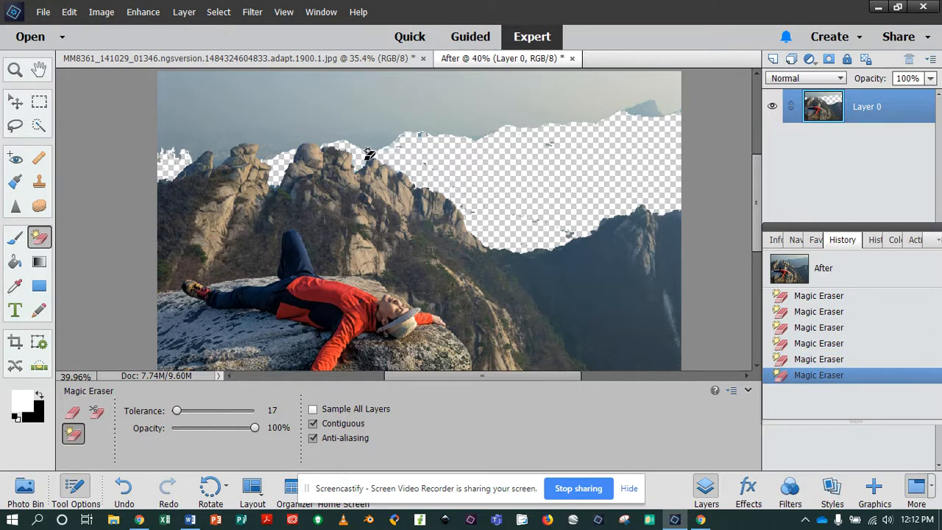
Erase patches of the rocky cliffs, the central hillside and the dark valley with the Magic Eraser at tolerance 17
left_click(226, 190)
left_click(214, 208)
left_click(208, 220)
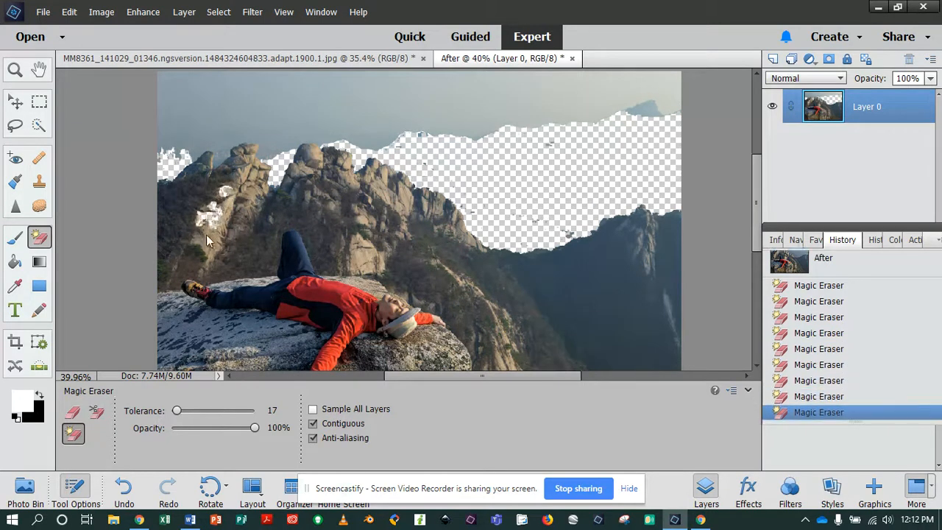
left_click(213, 239)
left_click(234, 201)
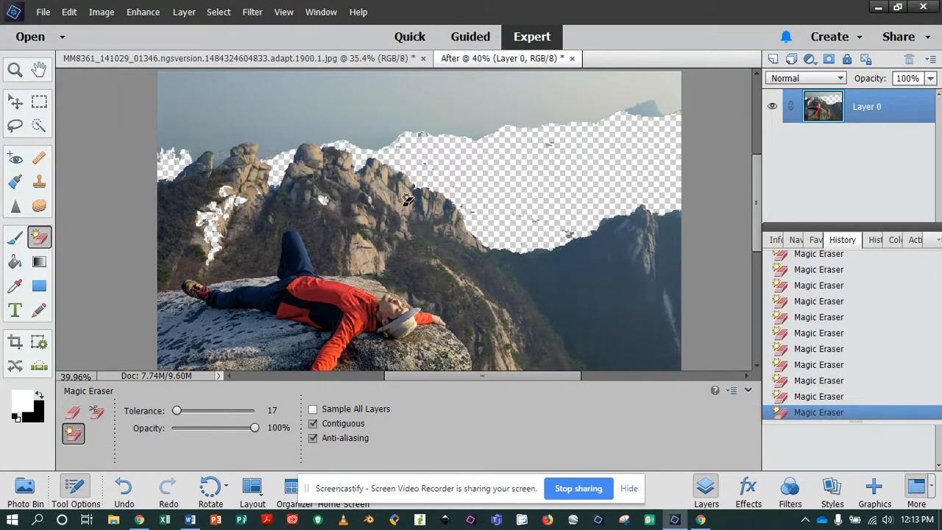
left_click(432, 211)
left_click(593, 267)
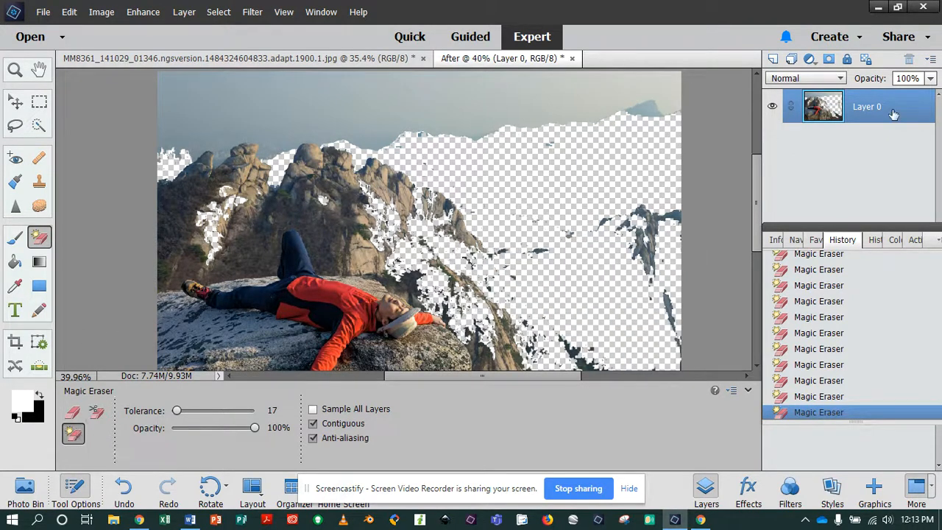
Discard the Magic Eraser edits by restoring the first history state, and switch to the Background Eraser
scroll(848, 282, "up", 5)
left_click(847, 277)
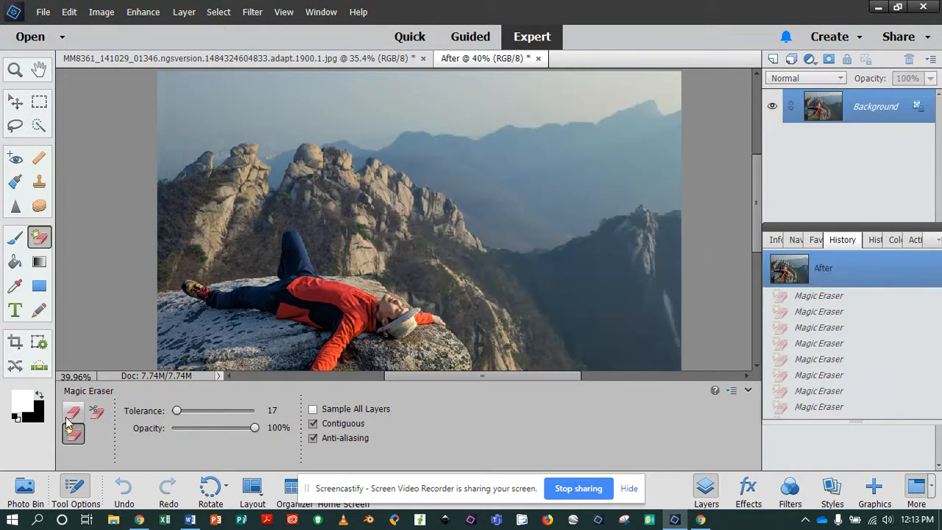
left_click(102, 415)
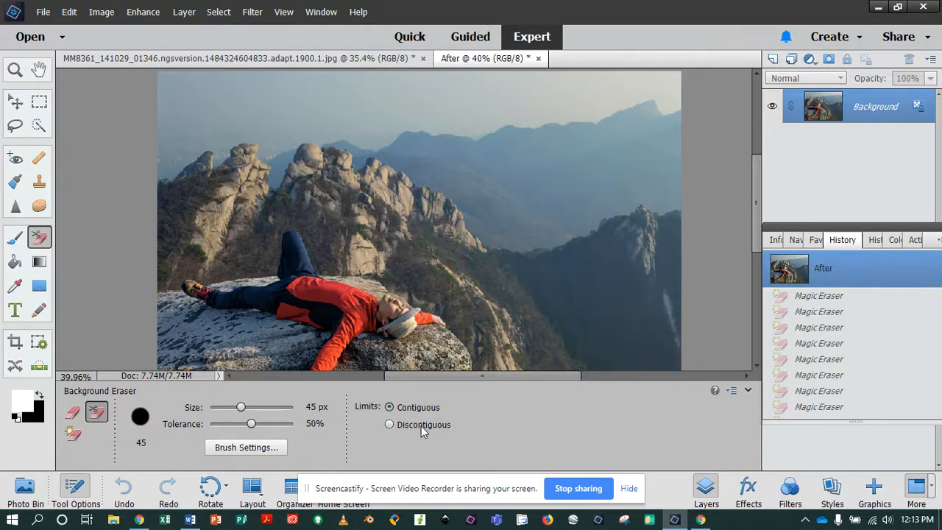
Unlock the background layer and erase the scenery and rock around the man with the Background Eraser at 175 px
left_click(919, 107)
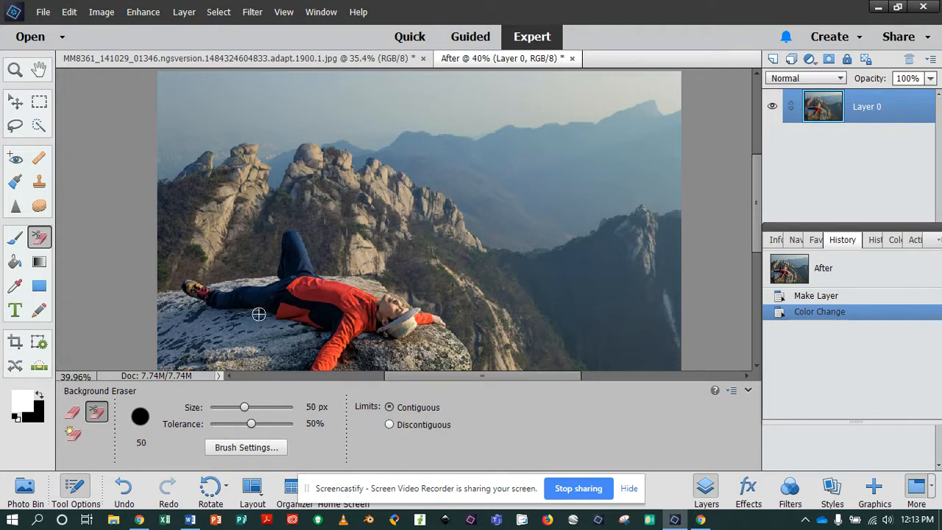
key("bracketright")
key("bracketright")
key("bracketright")
key("bracketright")
key("bracketright")
key("bracketright")
key("bracketright")
key("bracketright")
key("bracketright")
key("bracketright")
key("bracketright")
key("bracketright")
key("bracketright")
mouse_move(485, 204)
left_mouse_down()
mouse_move(516, 211)
mouse_move(527, 199)
mouse_move(562, 263)
mouse_move(491, 228)
mouse_move(518, 219)
mouse_move(449, 200)
mouse_move(490, 251)
mouse_move(504, 245)
mouse_move(366, 170)
mouse_move(199, 172)
mouse_move(199, 221)
mouse_move(177, 221)
mouse_move(178, 237)
mouse_move(243, 240)
mouse_move(246, 263)
mouse_move(257, 222)
mouse_move(186, 162)
mouse_move(162, 76)
mouse_move(198, 98)
mouse_move(351, 86)
mouse_move(179, 94)
mouse_move(347, 118)
mouse_move(151, 134)
mouse_move(294, 147)
mouse_move(445, 129)
mouse_move(517, 80)
mouse_move(638, 79)
mouse_move(727, 100)
mouse_move(668, 120)
mouse_move(604, 106)
mouse_move(514, 192)
mouse_move(456, 200)
mouse_move(465, 186)
mouse_move(502, 236)
mouse_move(503, 297)
mouse_move(477, 307)
mouse_move(338, 236)
mouse_move(322, 206)
mouse_move(333, 251)
mouse_move(410, 257)
mouse_move(456, 287)
mouse_move(499, 336)
mouse_move(525, 347)
mouse_move(609, 293)
mouse_move(585, 293)
mouse_move(657, 261)
mouse_move(685, 271)
mouse_move(642, 356)
mouse_move(397, 336)
mouse_move(440, 304)
mouse_move(417, 291)
mouse_move(288, 357)
mouse_move(198, 333)
mouse_move(195, 294)
mouse_move(251, 276)
left_mouse_up()
scroll(649, 330, "down", 2)
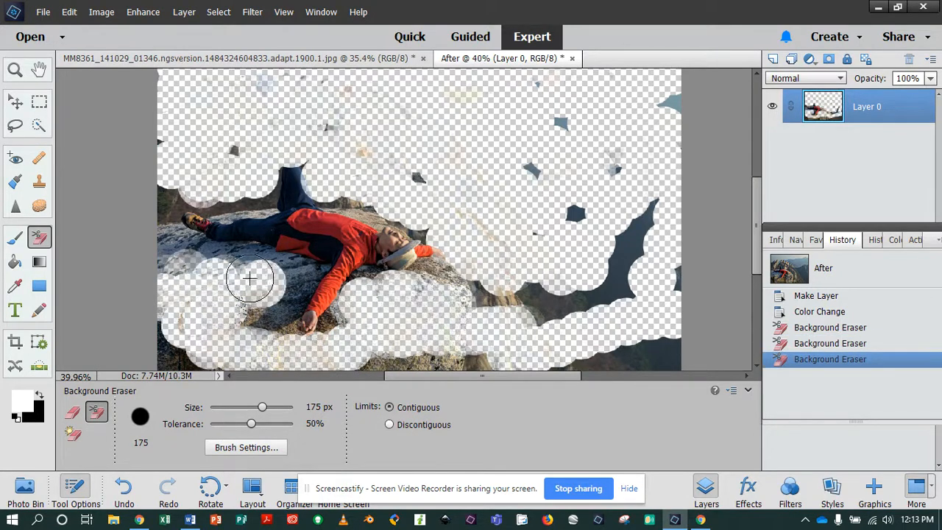
Erase more leftover background with the Background Eraser, raising its tolerance to 78% for the dark valley remnant
left_click(152, 330)
scroll(160, 322, "up", 2)
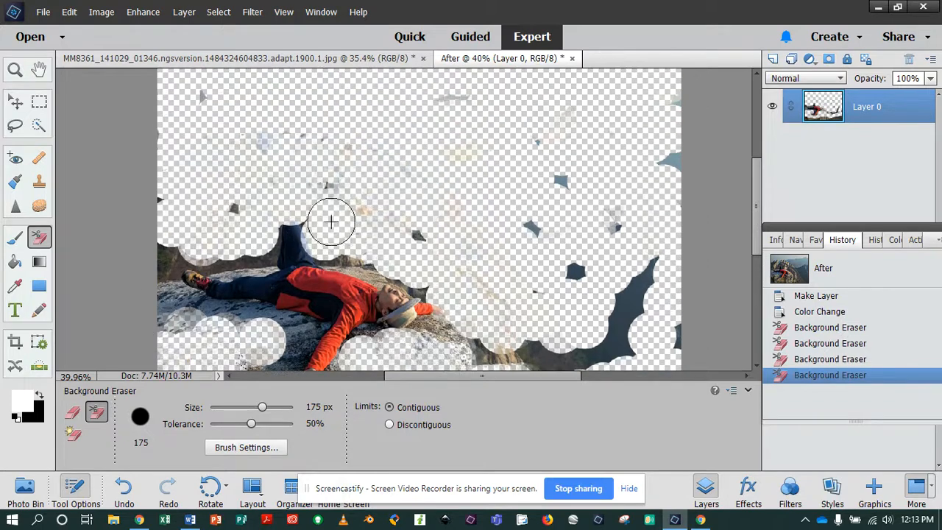
left_click(193, 240)
left_click(298, 322)
left_click_drag(243, 429, 274, 424)
mouse_move(586, 340)
left_mouse_down()
mouse_move(595, 352)
mouse_move(626, 280)
mouse_move(663, 246)
mouse_move(694, 126)
mouse_move(627, 213)
left_mouse_up()
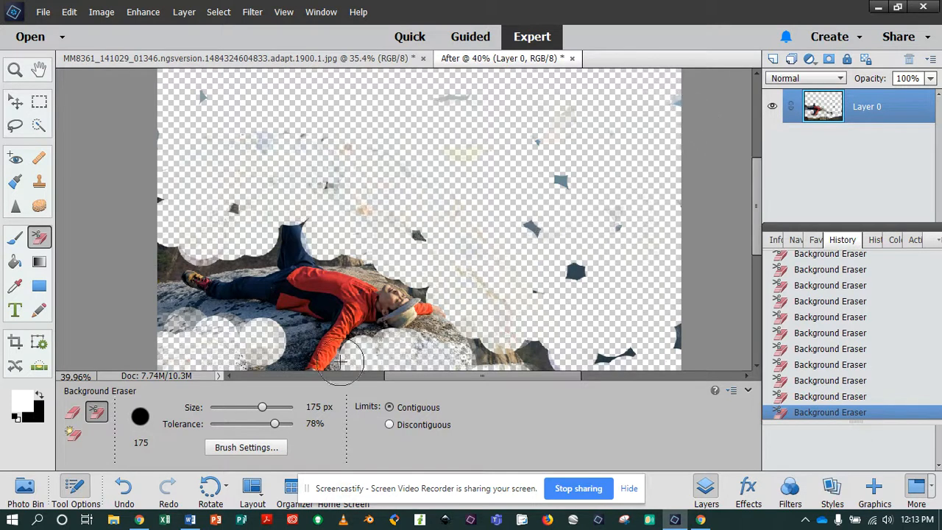
Erase the remnants and rock around the man with the Background Eraser at 53 px and Discontiguous limits
left_click_drag(260, 407, 245, 407)
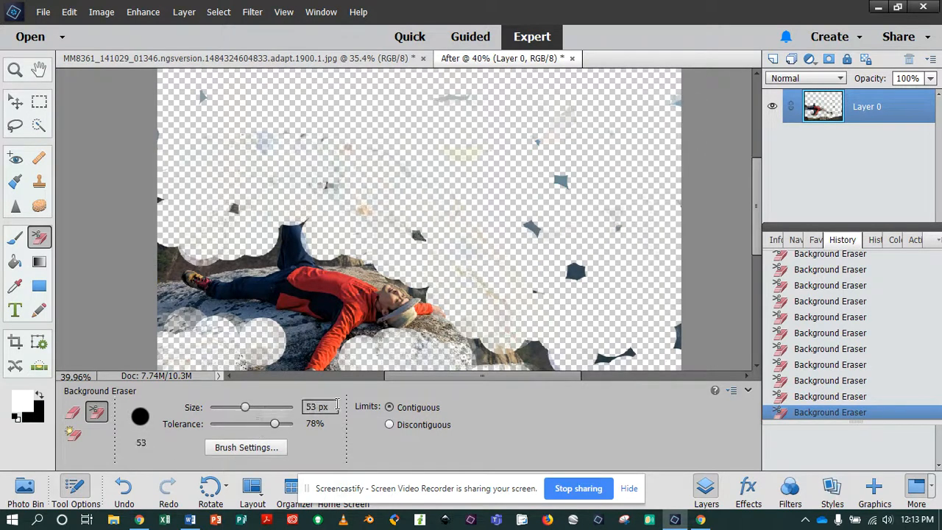
left_click(389, 425)
left_click_drag(580, 270, 574, 273)
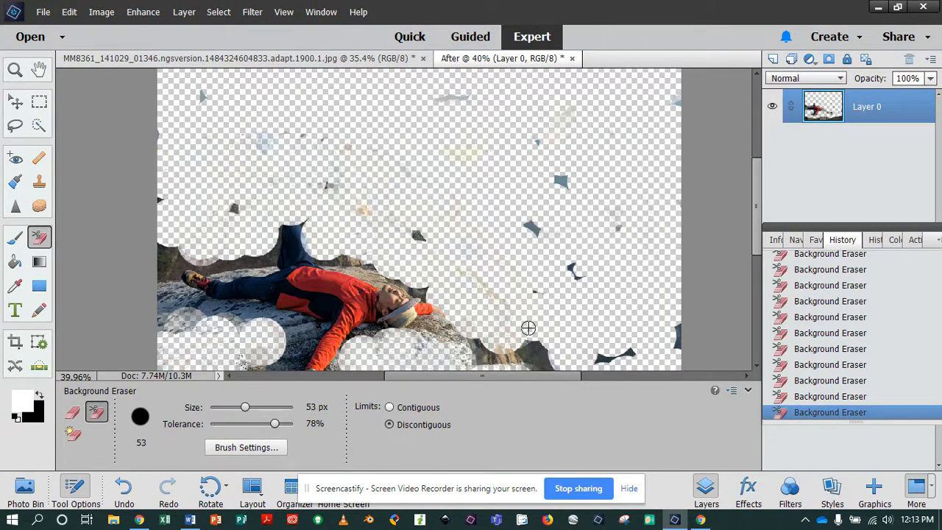
mouse_move(528, 328)
left_mouse_down()
mouse_move(554, 358)
mouse_move(480, 353)
mouse_move(427, 327)
left_mouse_up()
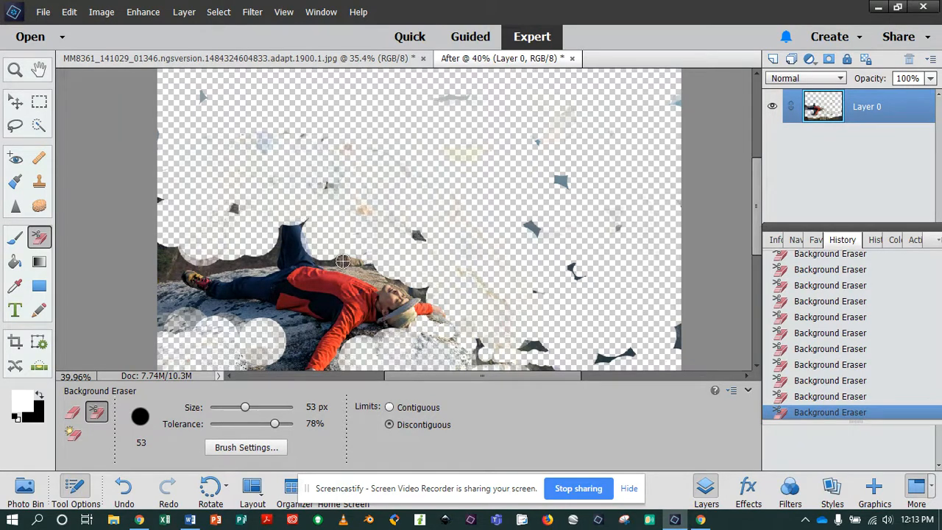
mouse_move(343, 261)
left_mouse_down()
mouse_move(219, 262)
mouse_move(237, 267)
mouse_move(248, 268)
mouse_move(152, 257)
mouse_move(167, 265)
mouse_move(172, 314)
mouse_move(163, 306)
mouse_move(275, 330)
mouse_move(297, 342)
mouse_move(255, 342)
mouse_move(320, 381)
mouse_move(403, 341)
mouse_move(442, 308)
mouse_move(588, 294)
mouse_move(520, 215)
mouse_move(542, 153)
mouse_move(515, 120)
mouse_move(591, 142)
mouse_move(622, 245)
mouse_move(466, 330)
mouse_move(469, 347)
mouse_move(643, 301)
mouse_move(662, 271)
mouse_move(587, 329)
mouse_move(571, 364)
mouse_move(623, 367)
mouse_move(651, 297)
mouse_move(517, 294)
mouse_move(434, 317)
mouse_move(332, 324)
mouse_move(458, 307)
mouse_move(421, 329)
mouse_move(536, 276)
mouse_move(583, 223)
mouse_move(483, 246)
mouse_move(424, 211)
left_mouse_up()
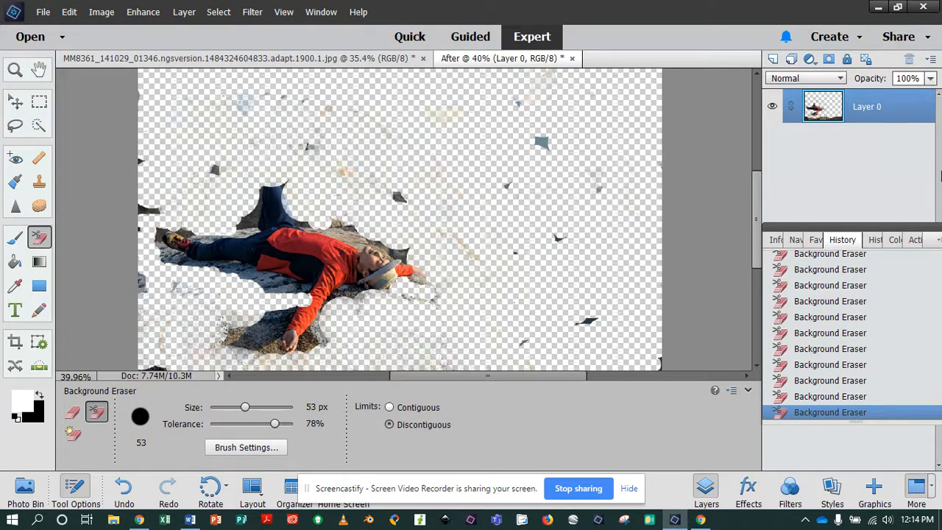
Discard the Background Eraser edits by restoring the first history state, and cycle through the eraser types back to the Background Eraser
scroll(874, 282, "up", 5)
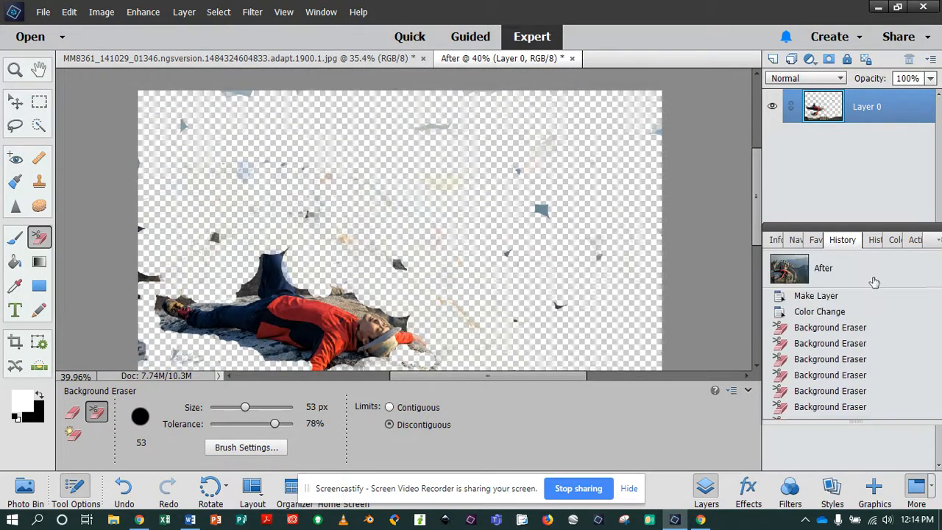
left_click(858, 273)
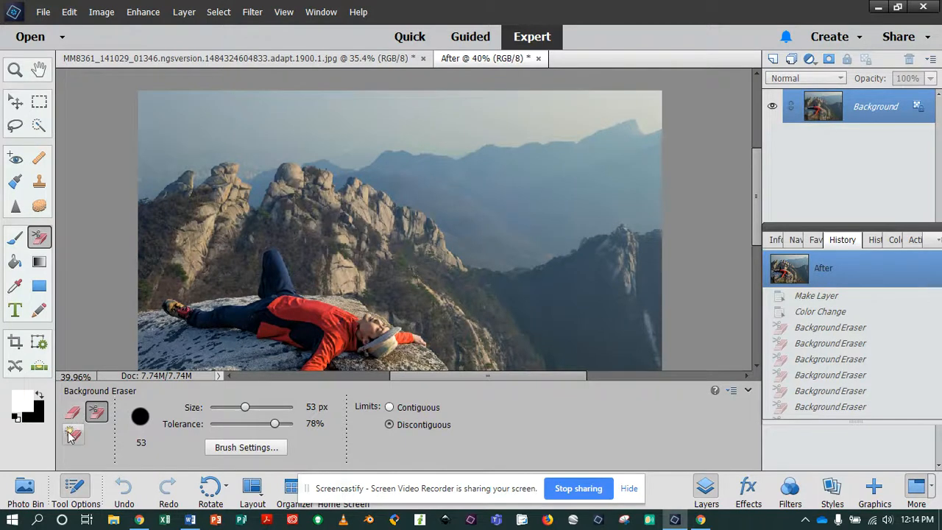
left_click(73, 434)
left_click(74, 415)
left_click(95, 414)
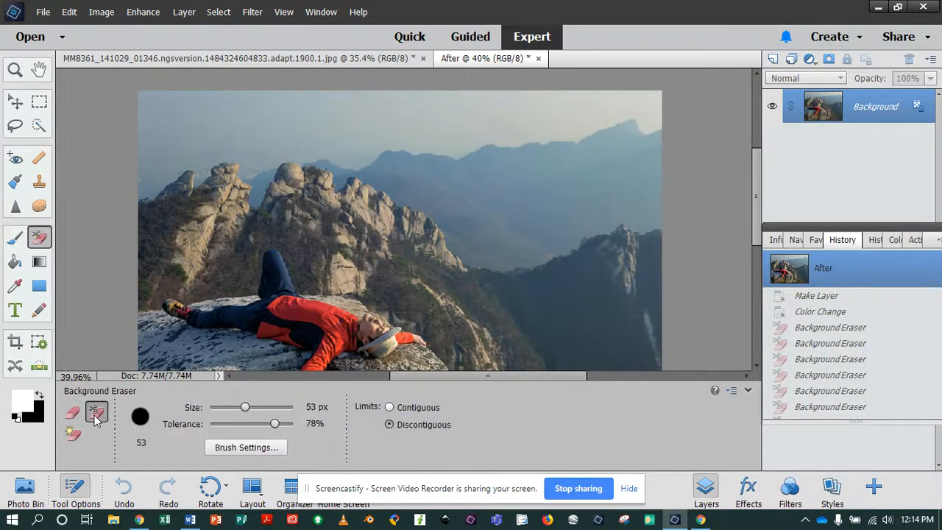